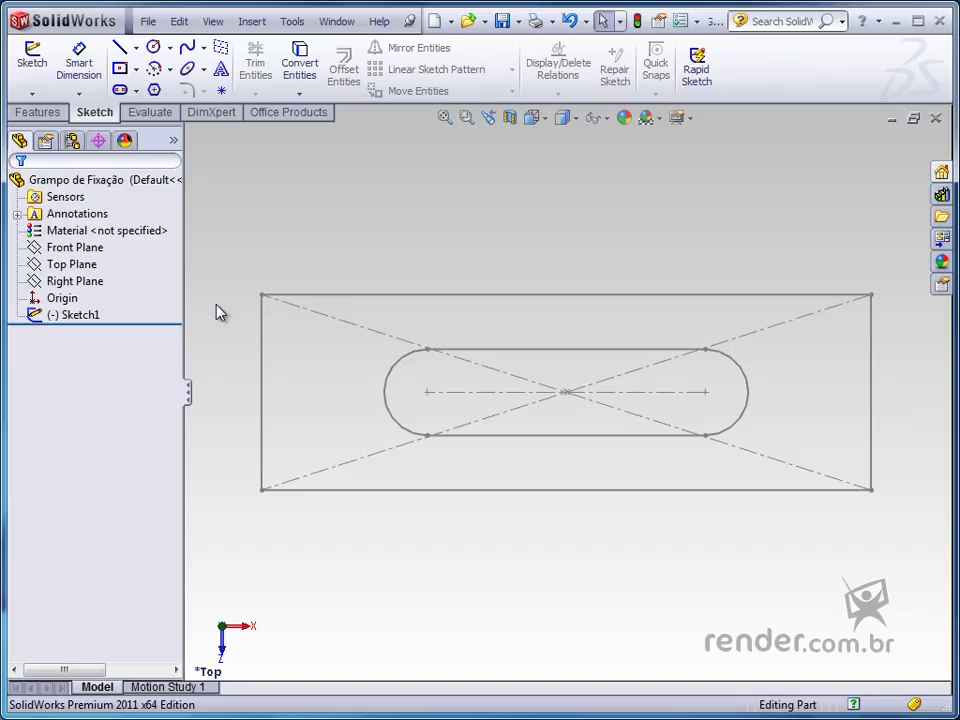
Edit Sketch1 from the FeatureManager tree to show its under-defined slot and rectangle
left_click(86, 318)
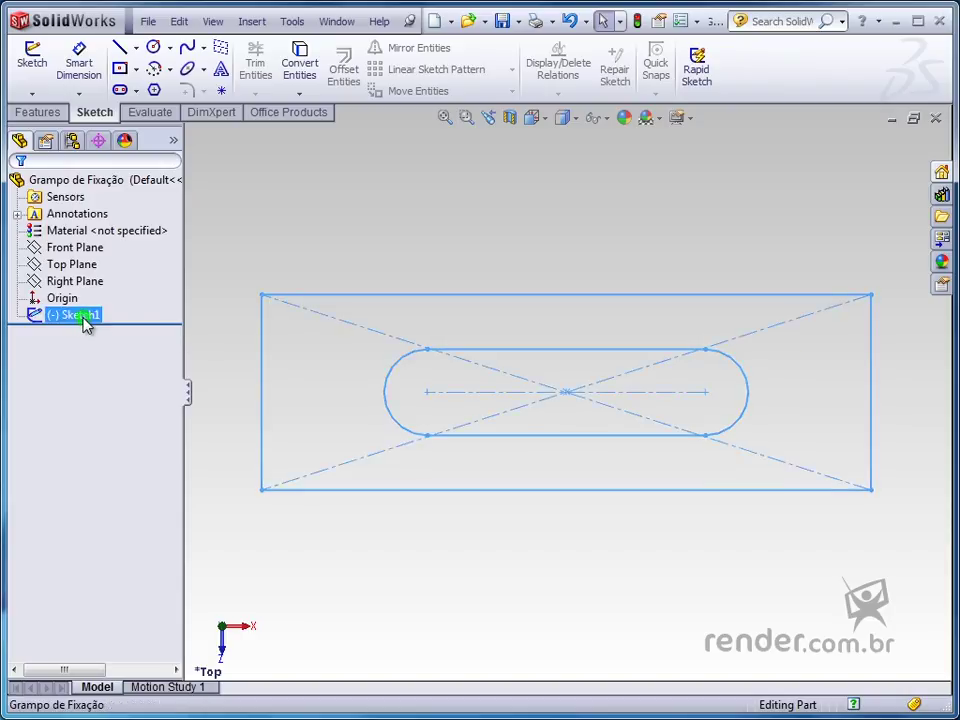
left_click(96, 265)
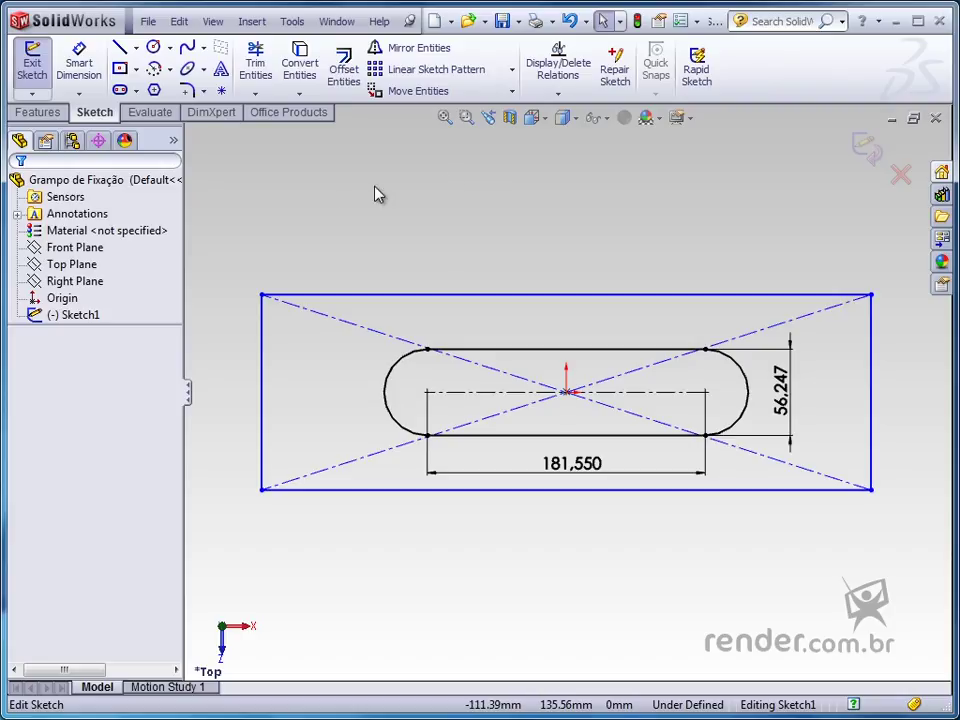
Change the slot's dimensions to 50 long and 10 high
left_click(79, 70)
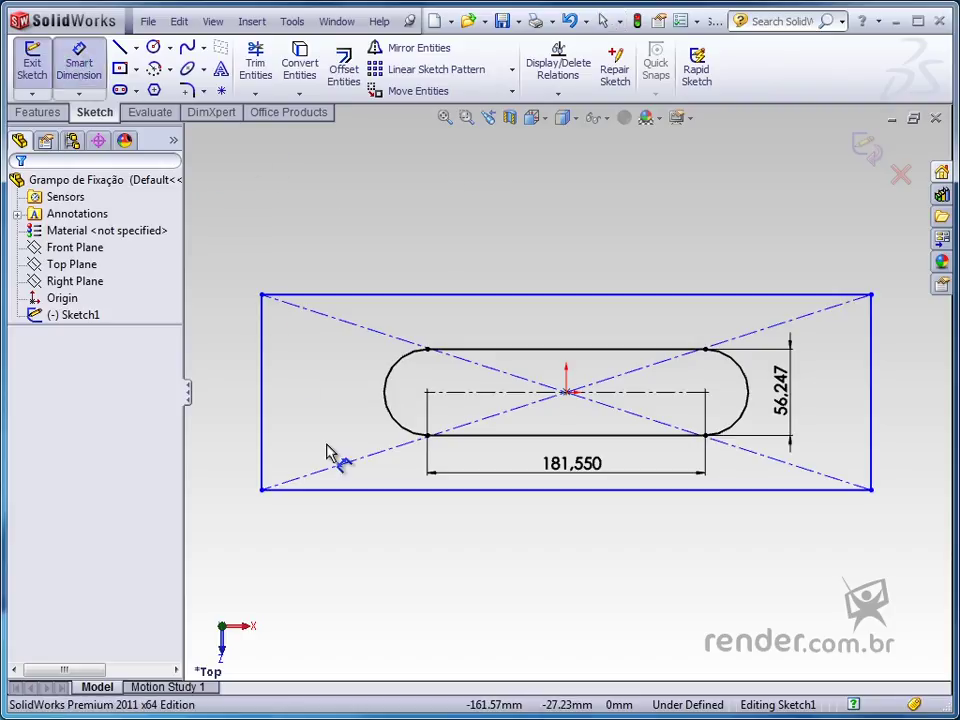
double_click(565, 474)
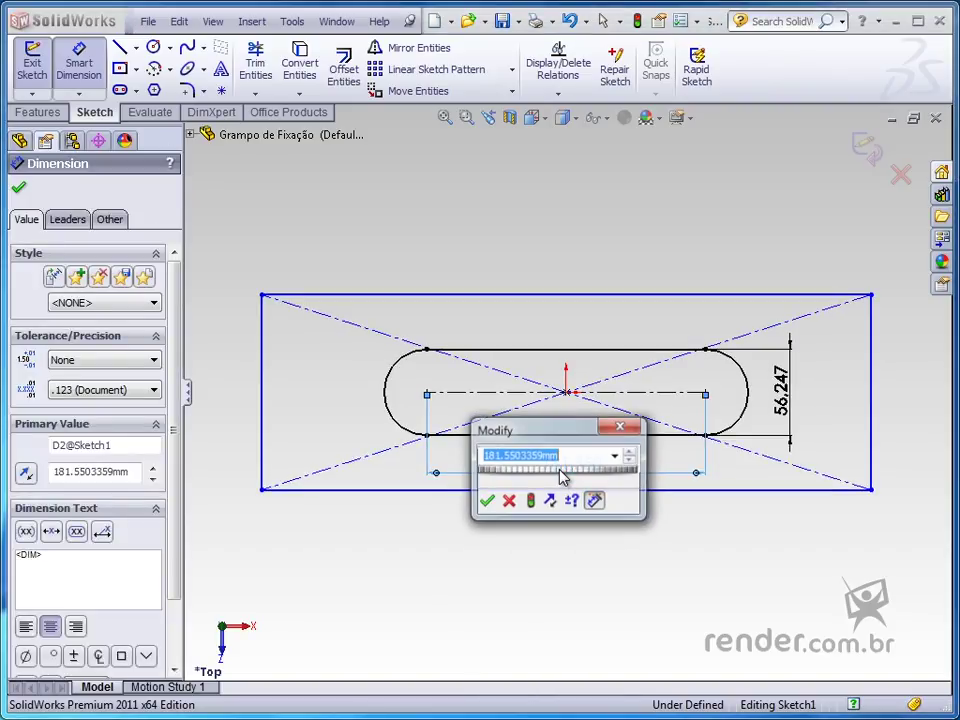
type("50")
key("Return")
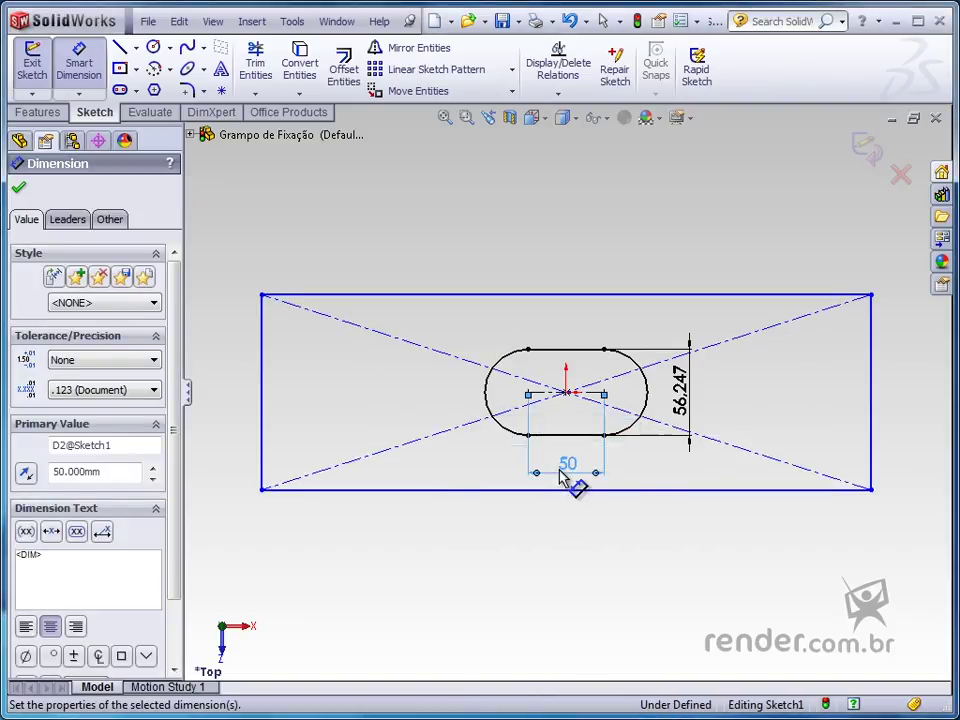
left_click(688, 398)
double_click(688, 398)
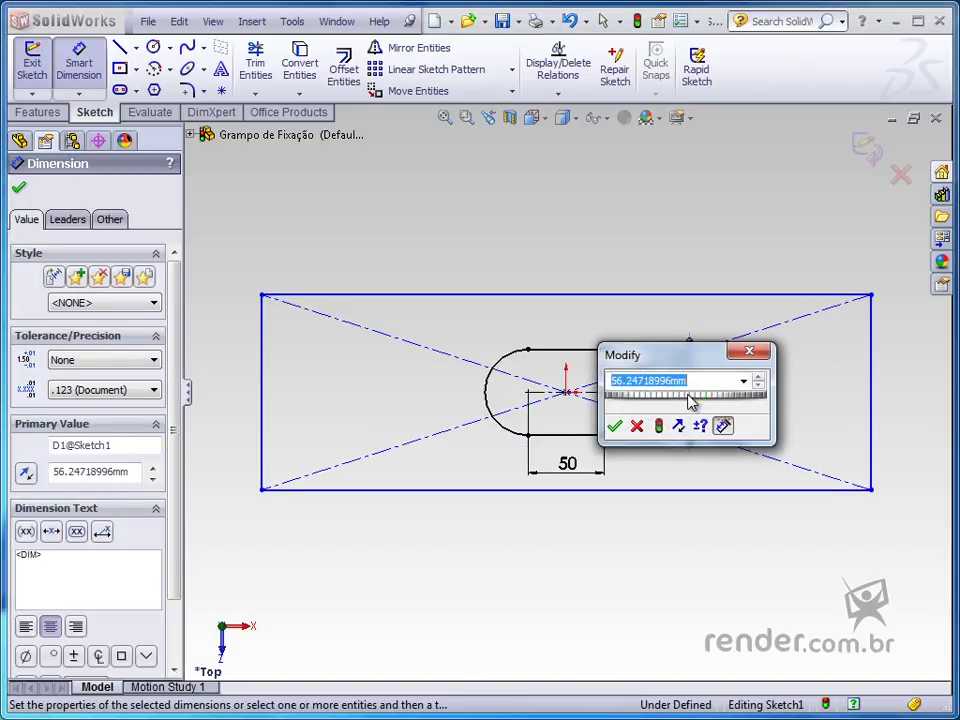
type("10")
key("Return")
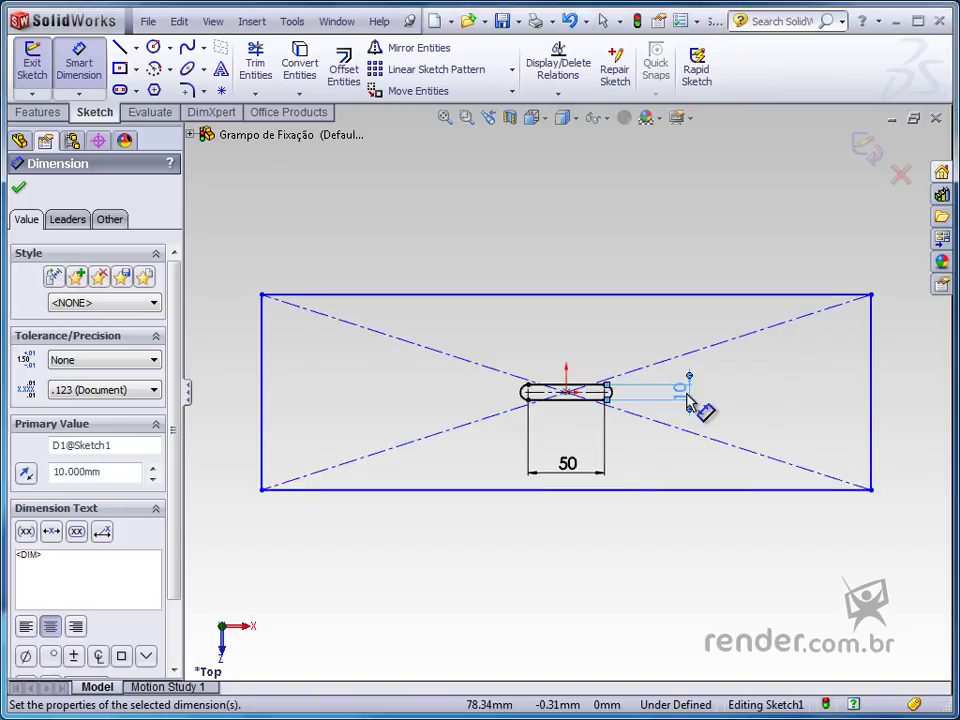
Dimension the surrounding rectangle 100 wide and 25 high, fully defining the sketch
left_click(588, 302)
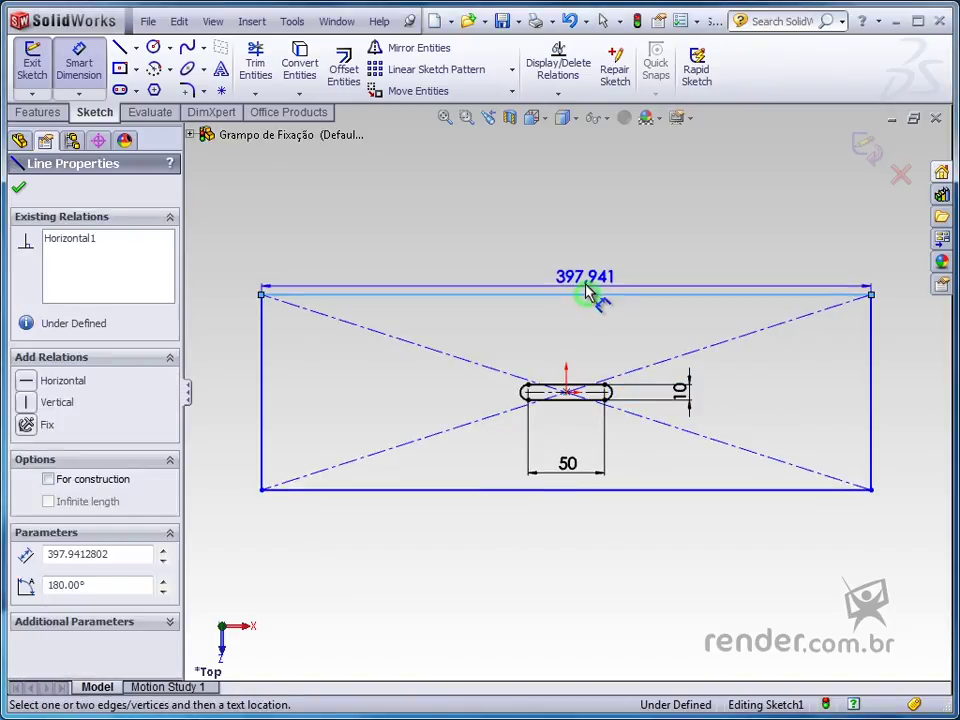
left_click(593, 281)
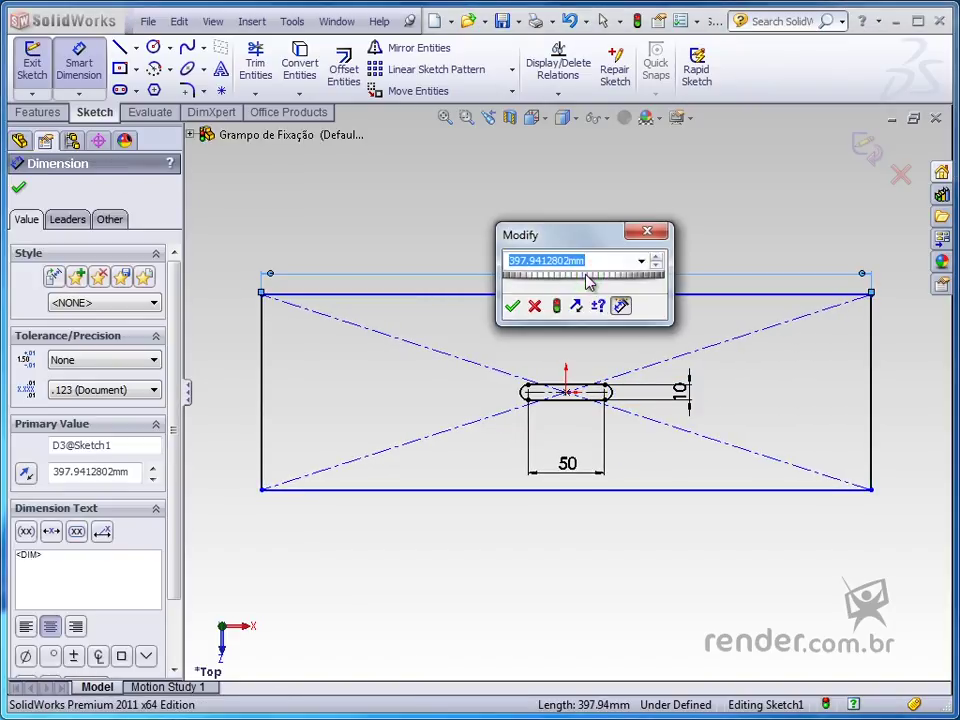
type("100")
key("Return")
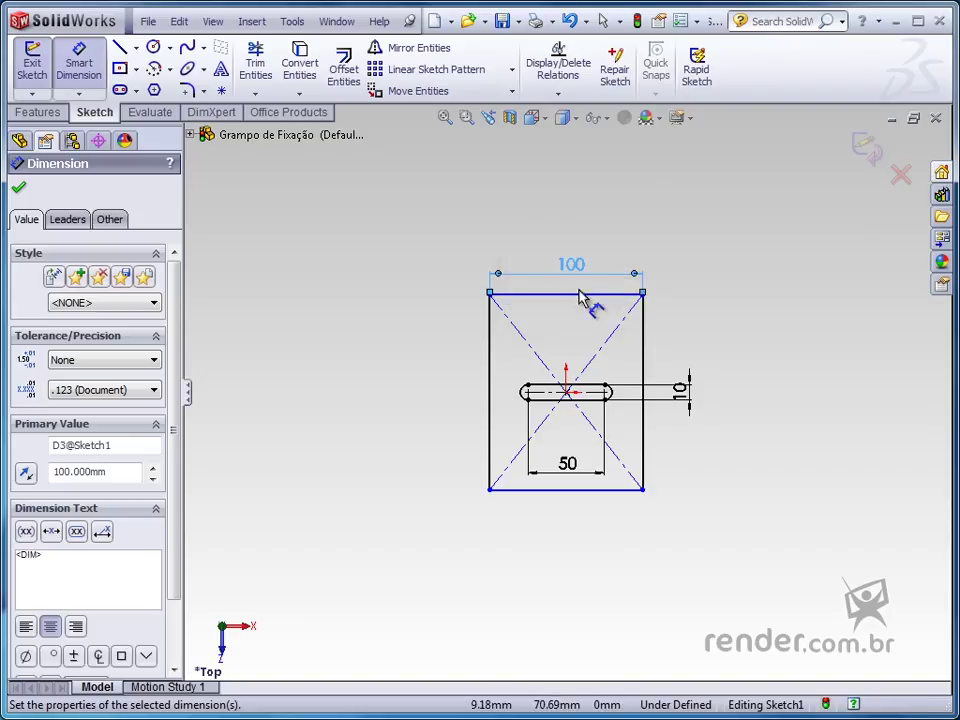
left_click(566, 315)
left_click(489, 368)
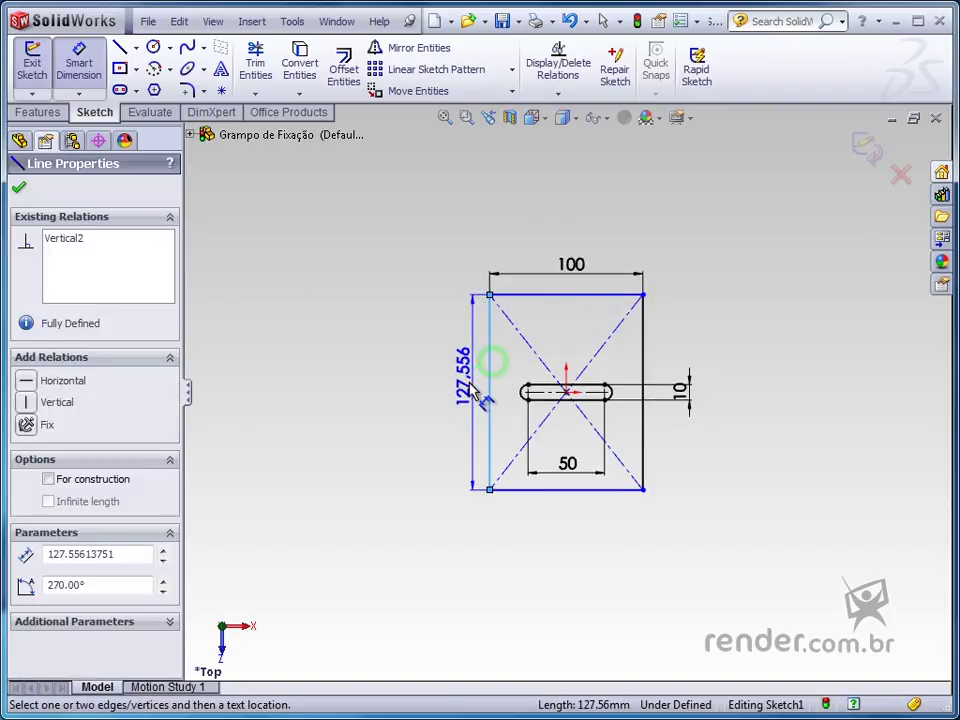
left_click(466, 392)
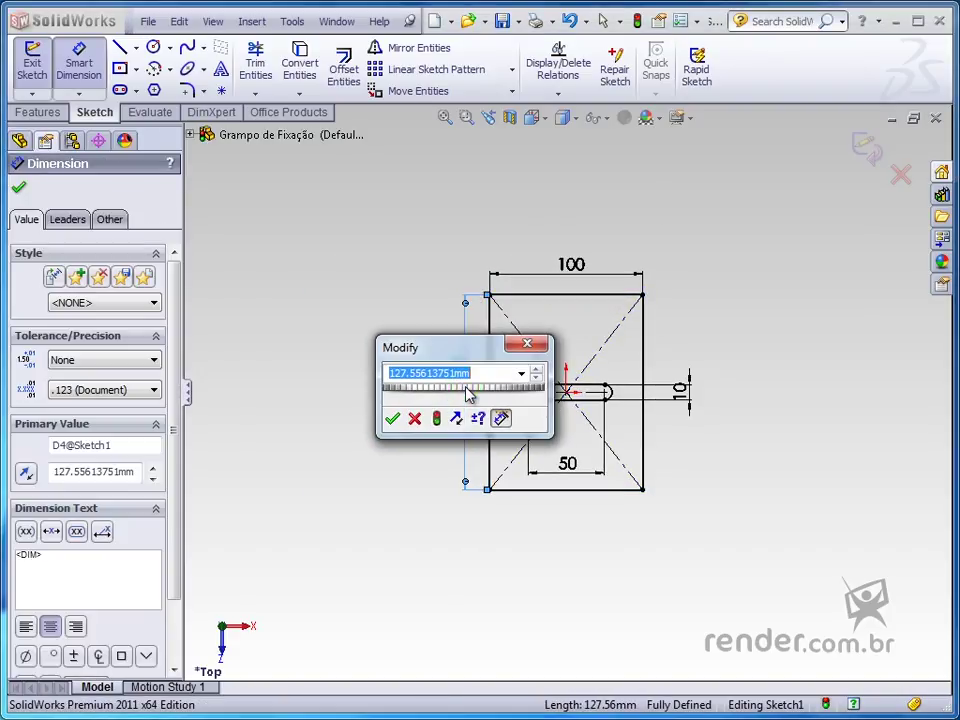
type("25")
key("Return")
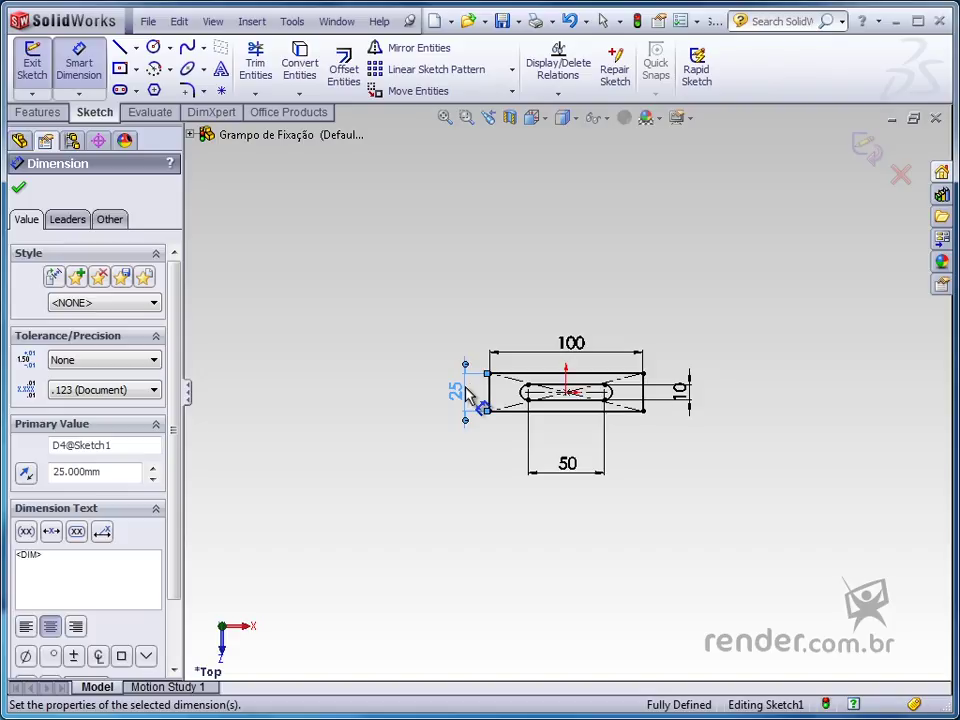
left_click(537, 316)
key("Escape")
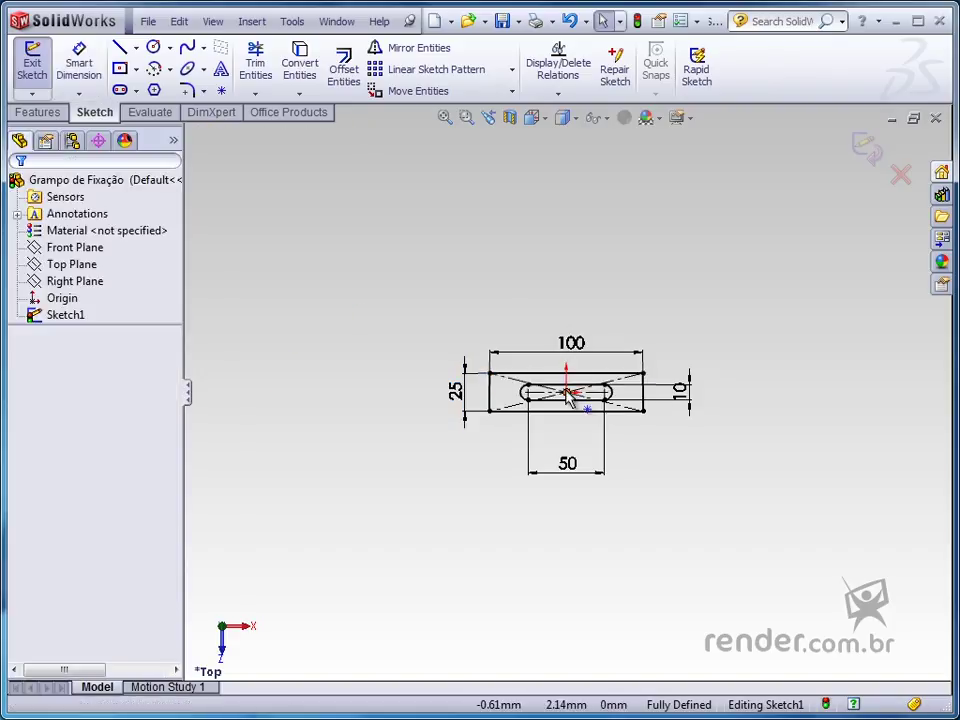
Move the 10 dimension beside the slot and the 50 dimension just below it
scroll(568, 394, "down", 3)
scroll(570, 396, "down", 2)
scroll(572, 398, "down", 2)
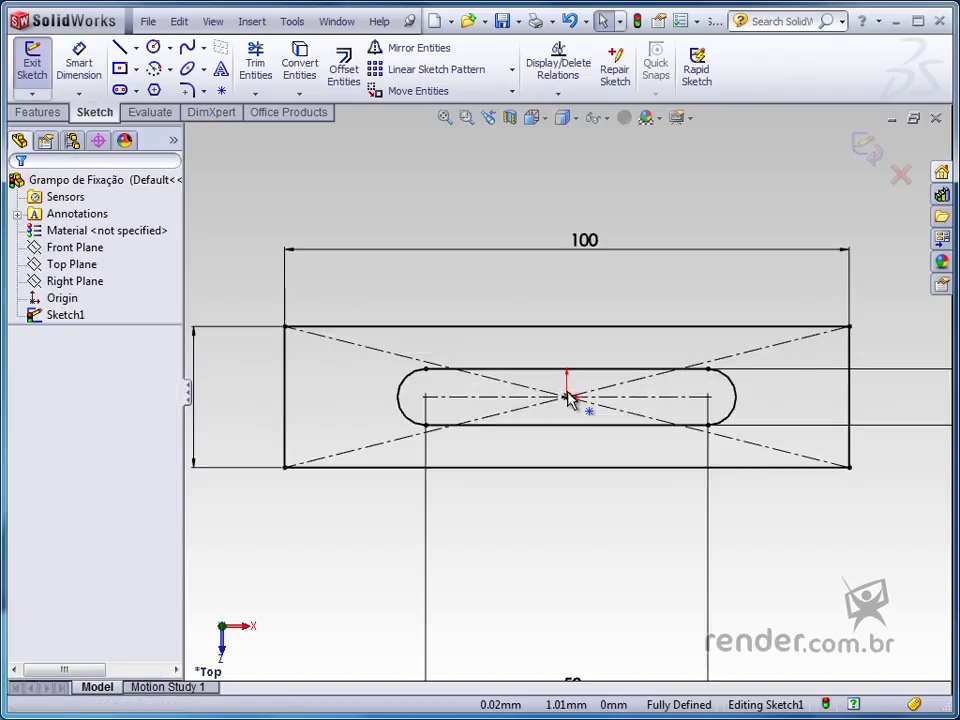
scroll(570, 398, "up", 2)
scroll(570, 398, "down", 1)
left_click_drag(932, 396, 740, 413)
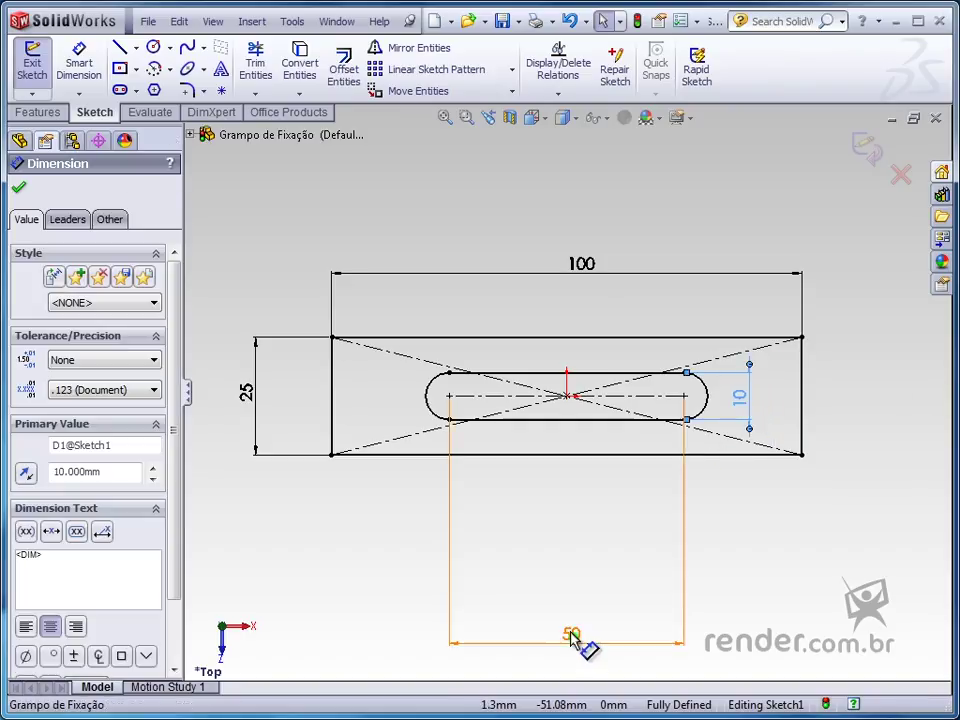
left_click_drag(574, 634, 566, 491)
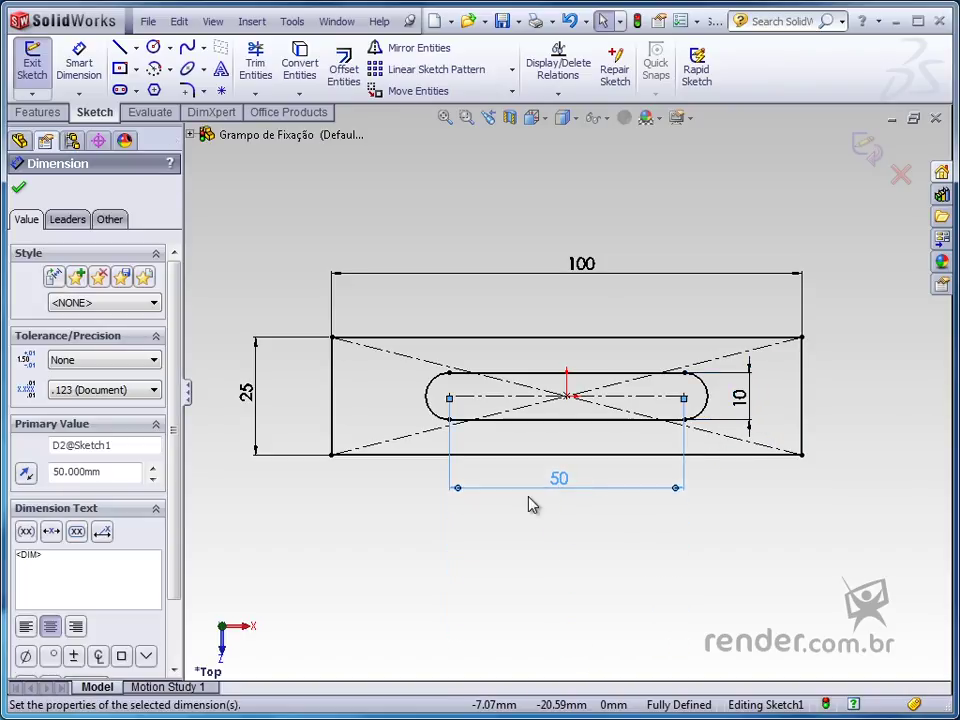
left_click(440, 515)
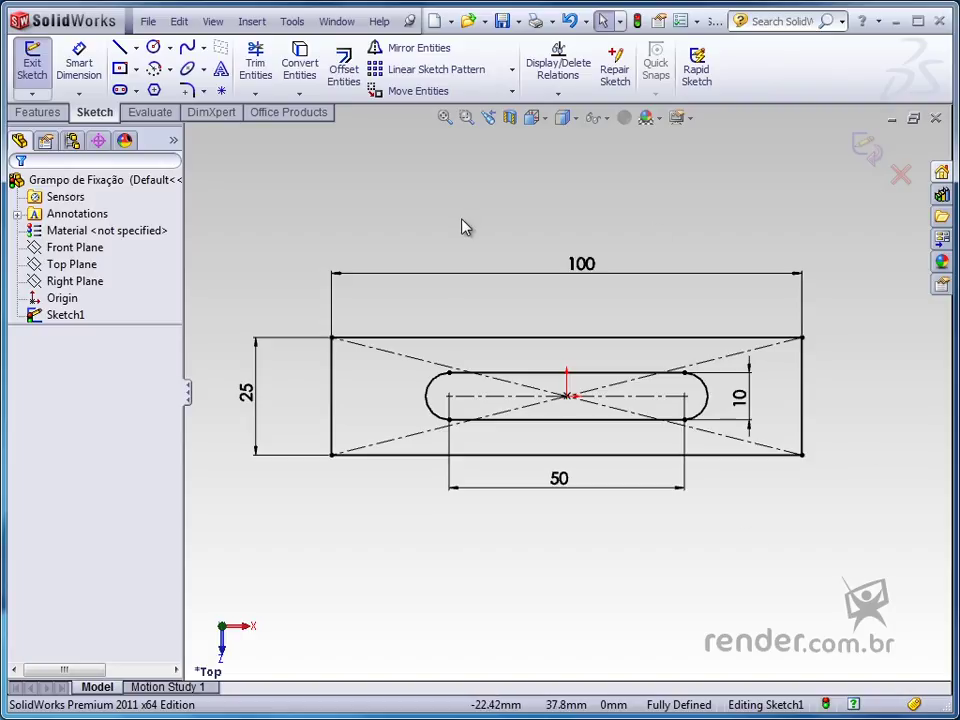
Add 3 mm sketch fillets to all four rectangle corners
left_click(204, 91)
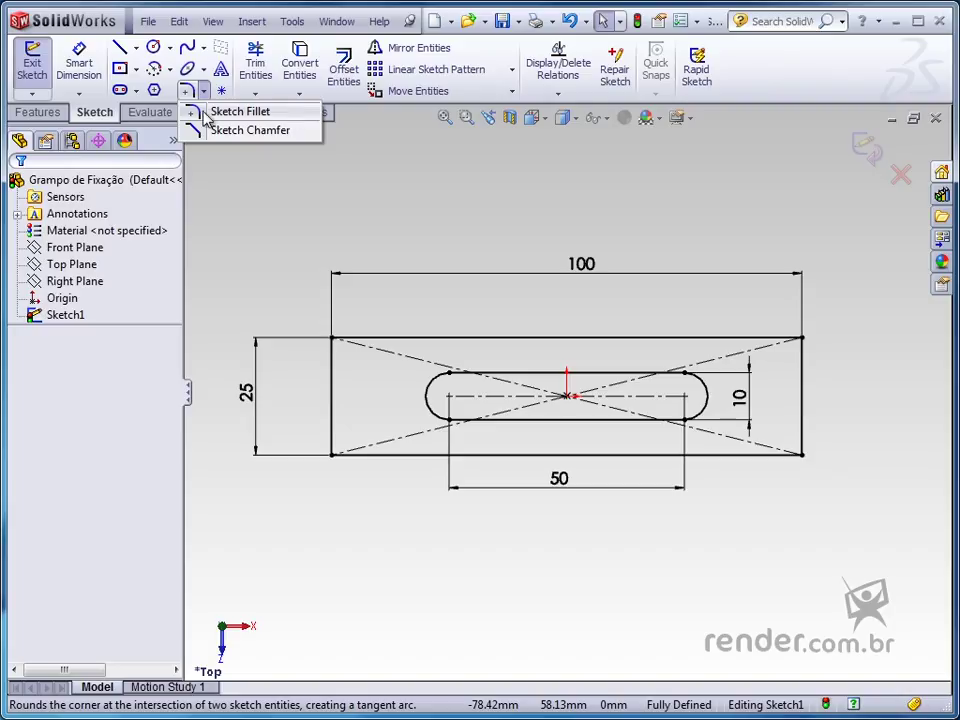
left_click(266, 114)
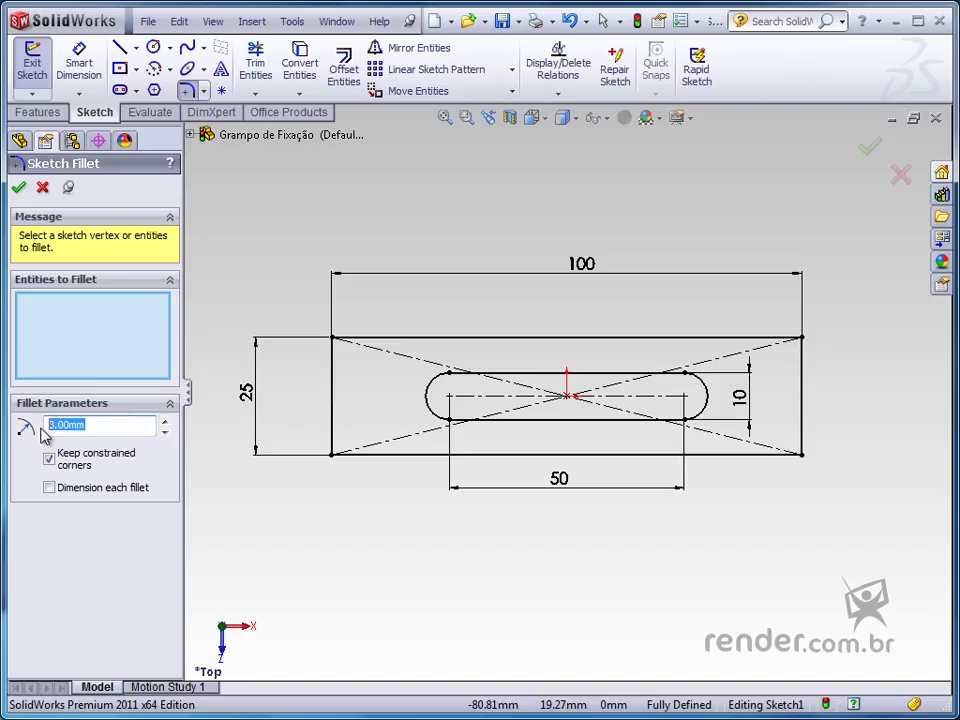
type("3")
left_click(204, 450)
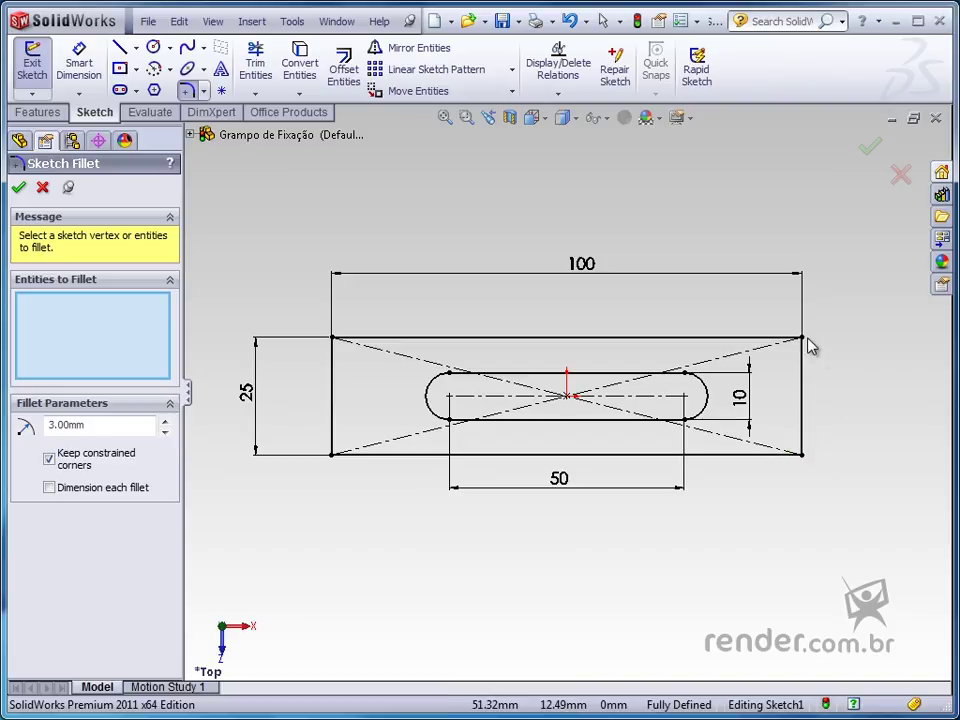
left_click(332, 456)
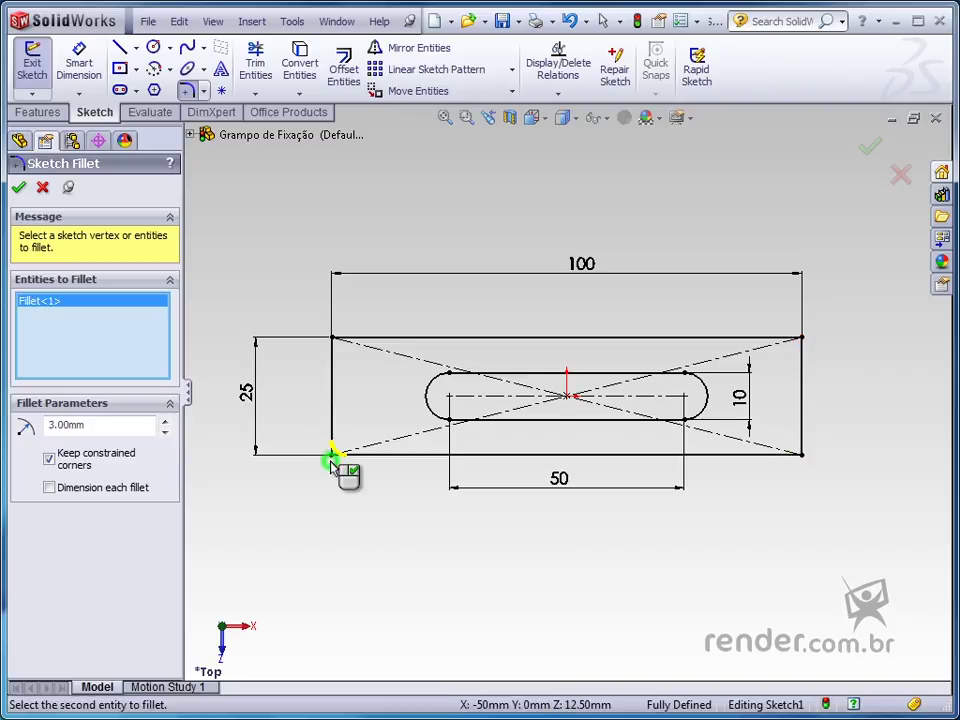
left_click(332, 338)
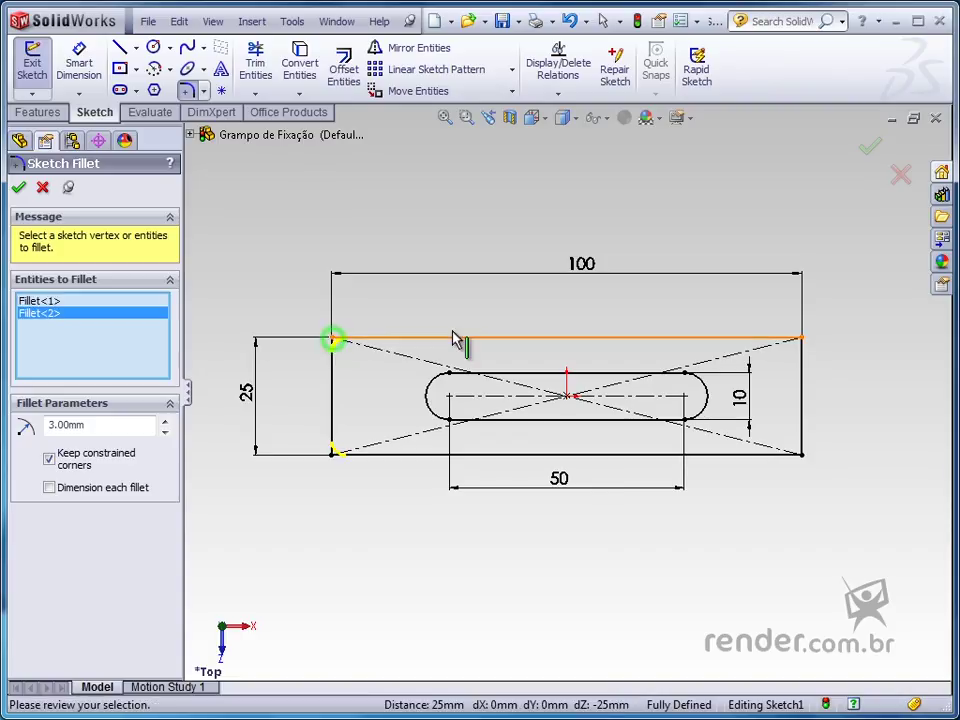
left_click(802, 338)
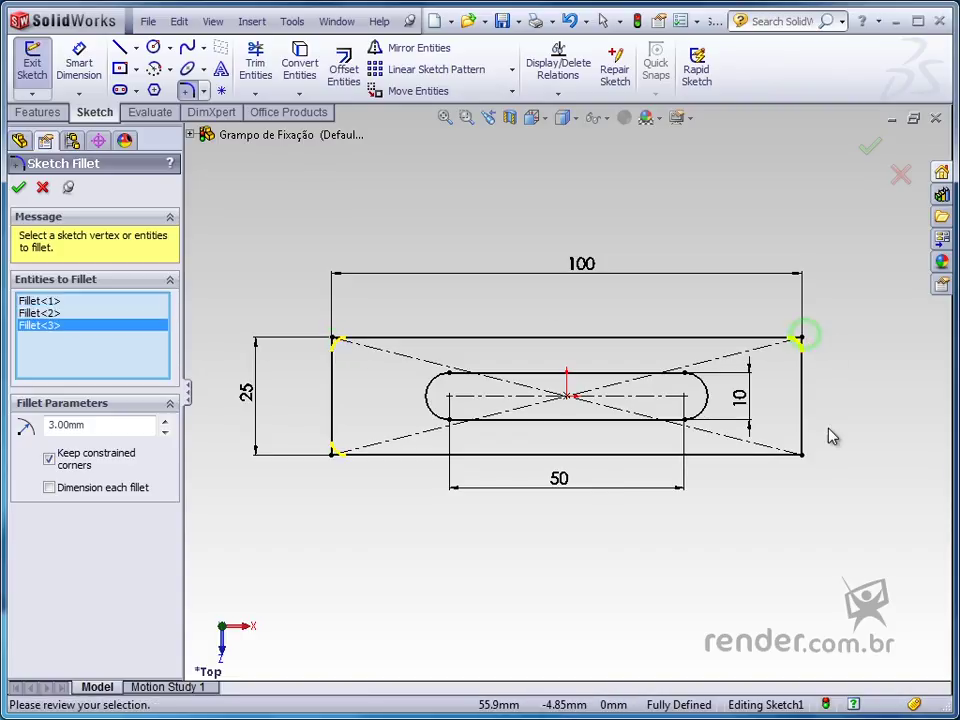
left_click(802, 454)
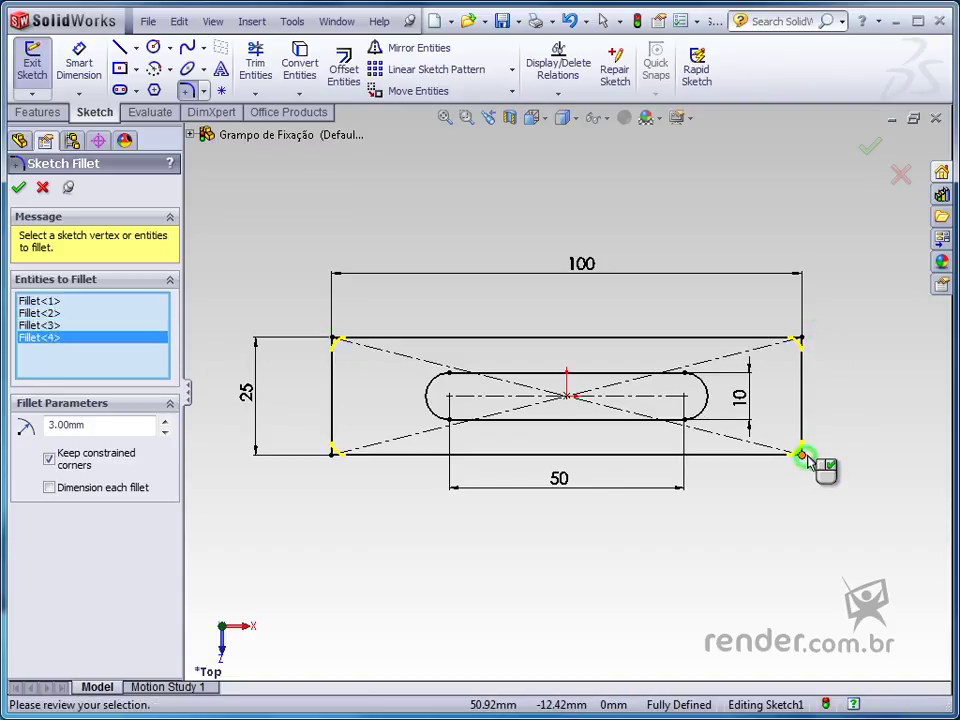
left_click(869, 147)
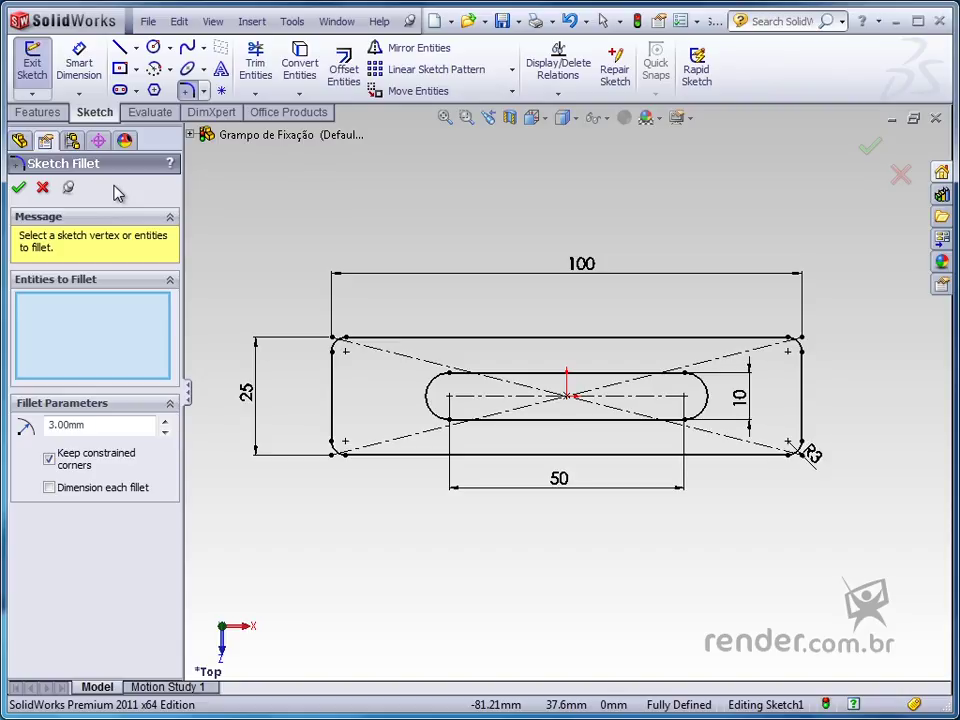
Close the fillet tool, save the part and exit Sketch1
left_click(20, 189)
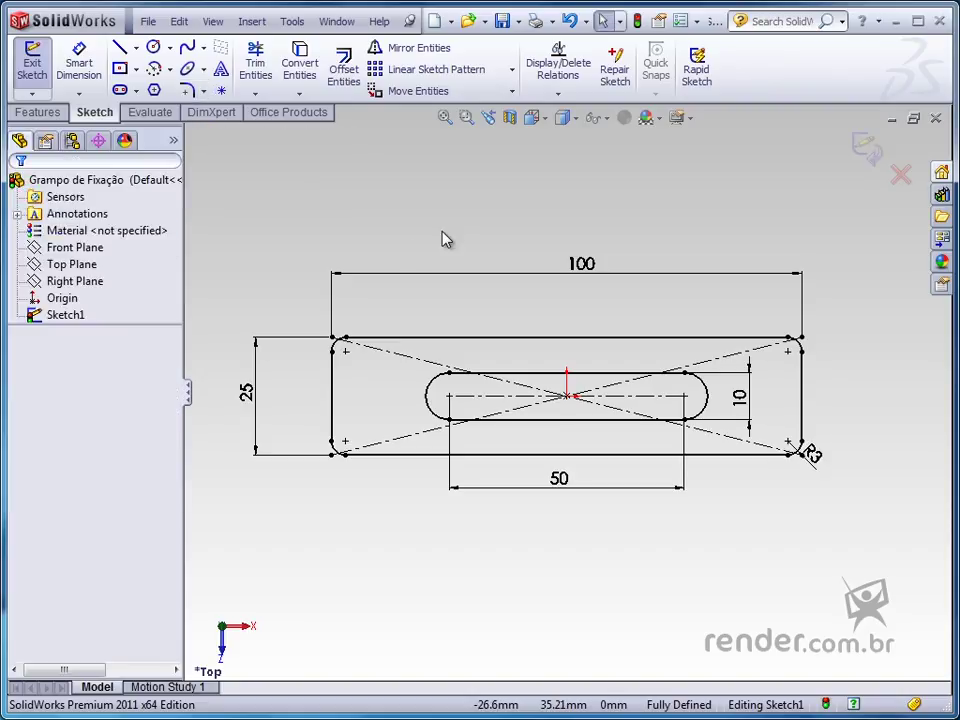
left_click(503, 26)
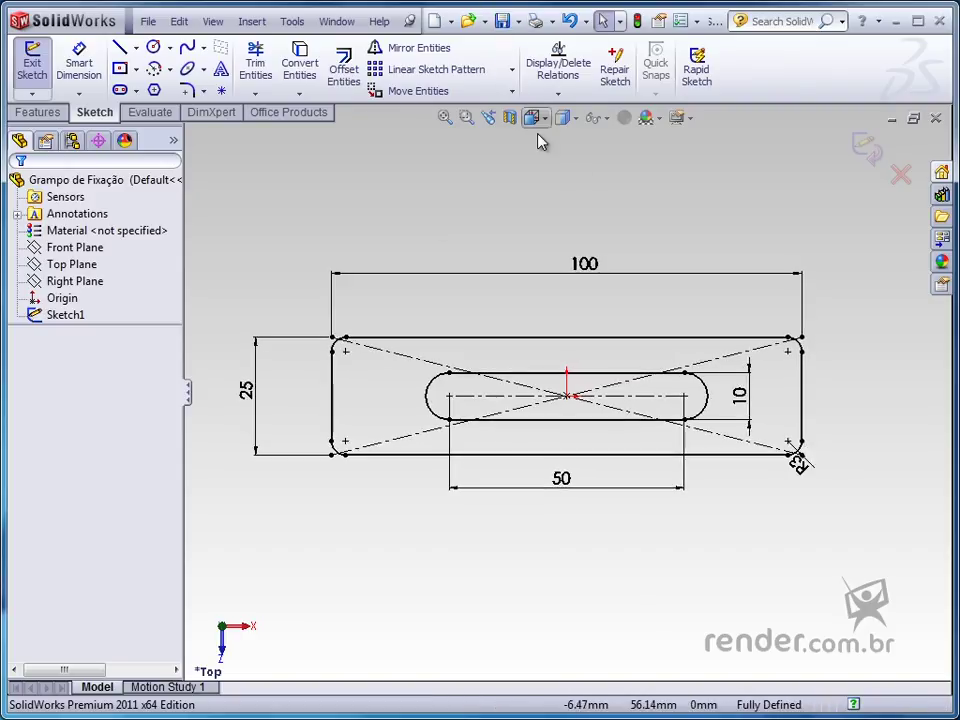
left_click(866, 147)
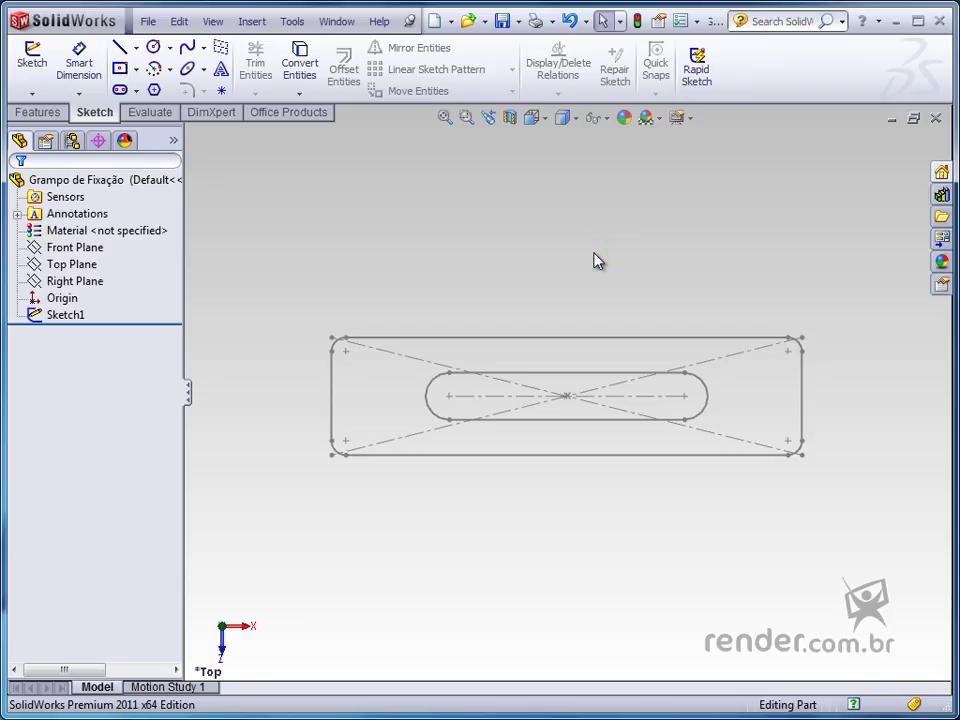
Switch to the Chave de Boca part, zoom to fit, and edit its Sketch1
key("ctrl+Tab")
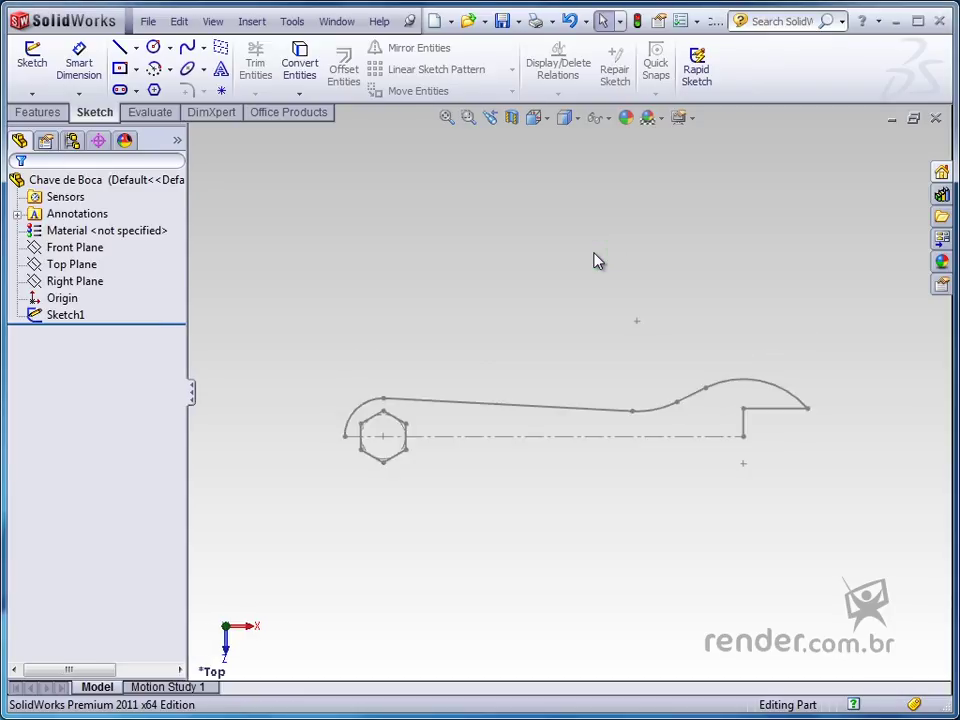
key("f")
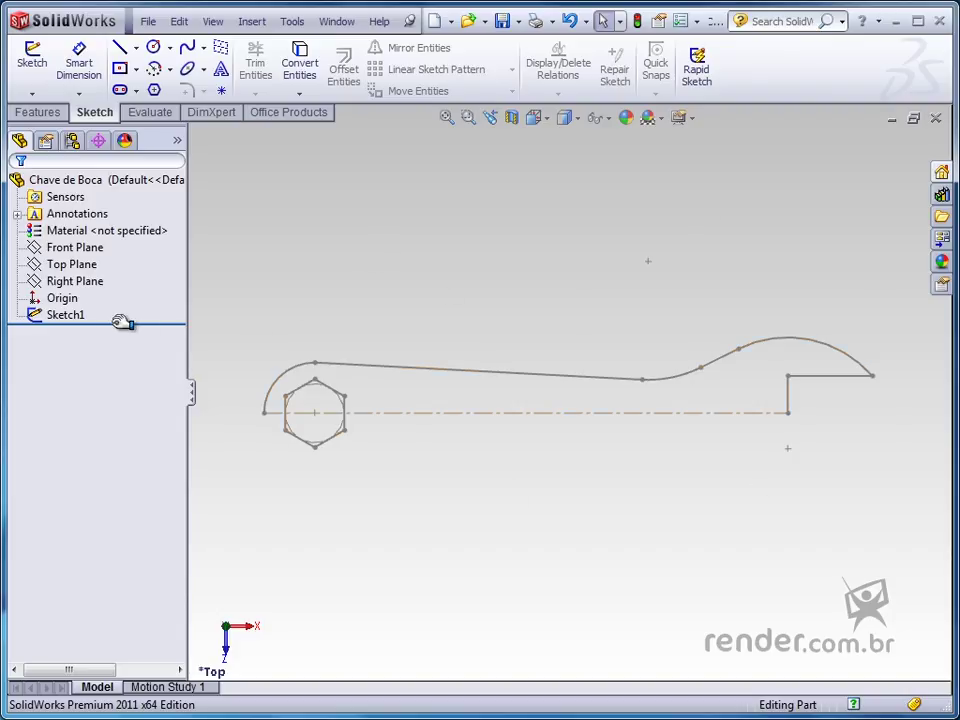
left_click(60, 316)
left_click(67, 266)
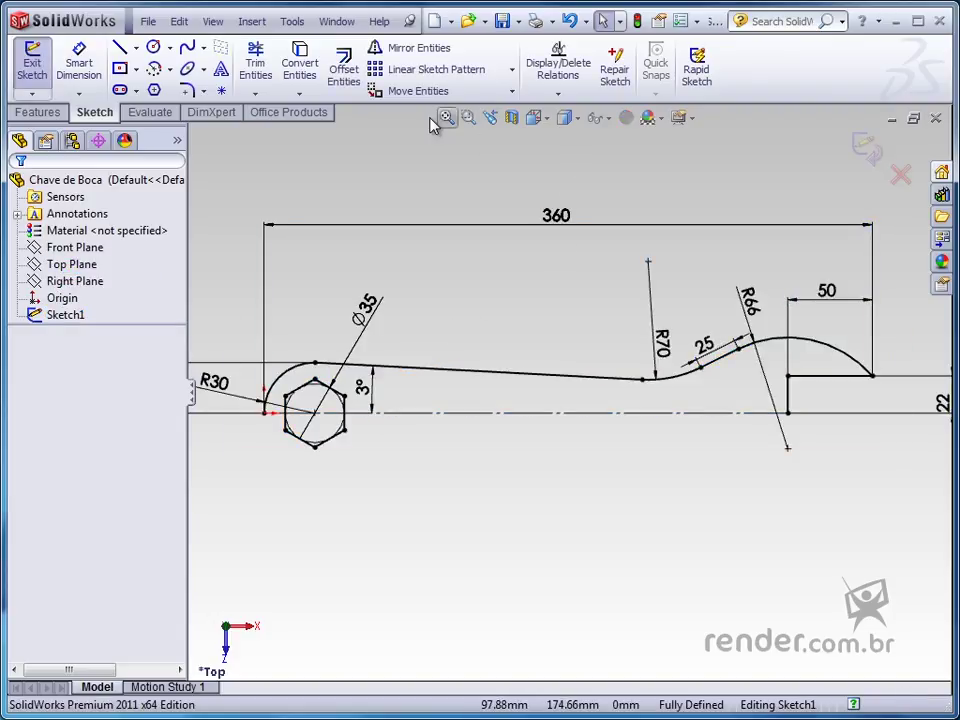
Mirror the R30, R70 and R66 arcs, handle and jaw lines about the horizontal centreline
left_click(430, 50)
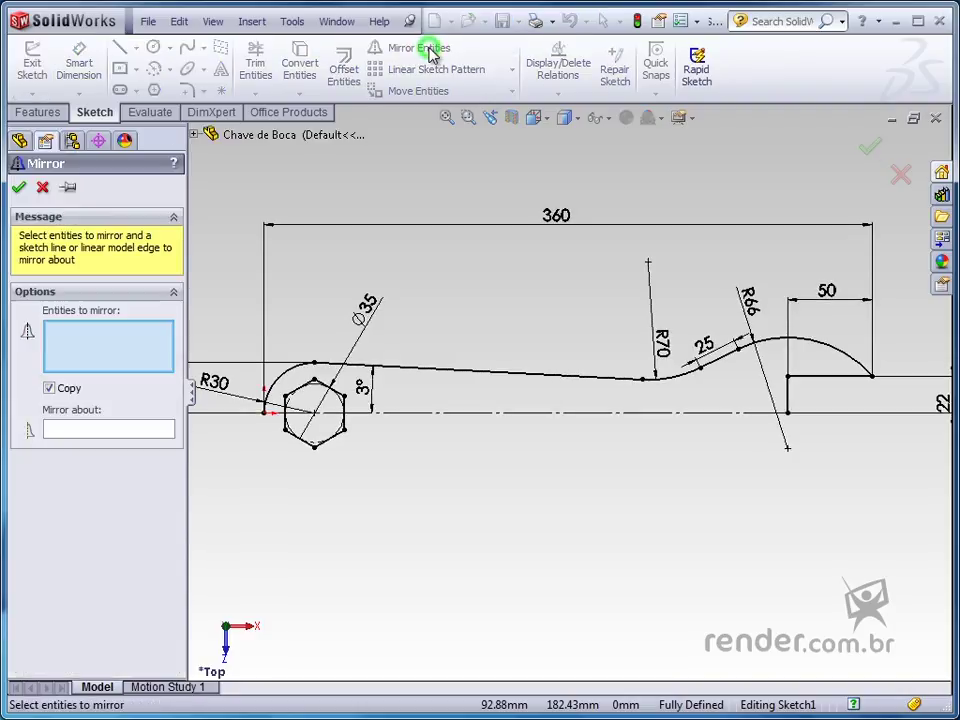
left_click(278, 376)
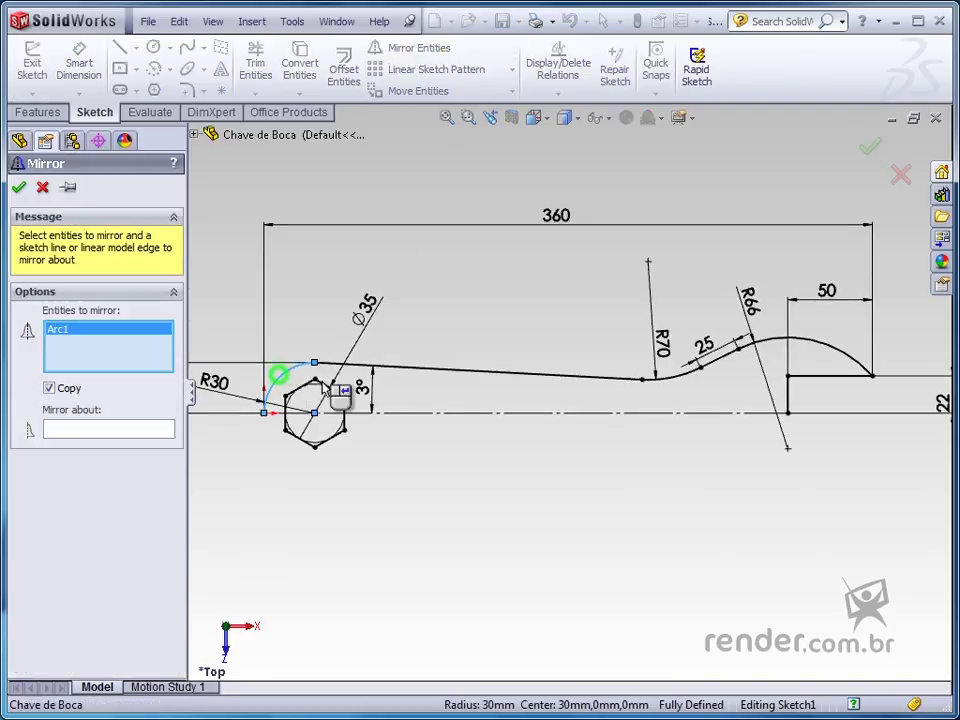
left_click(500, 375)
left_click(683, 376)
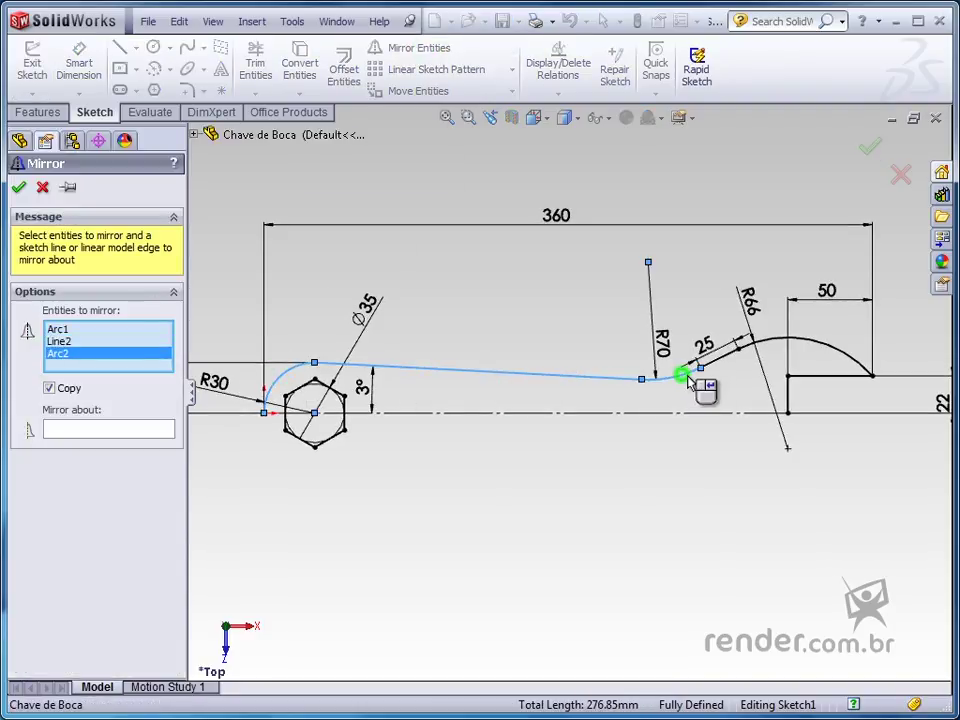
left_click(718, 360)
left_click(792, 347)
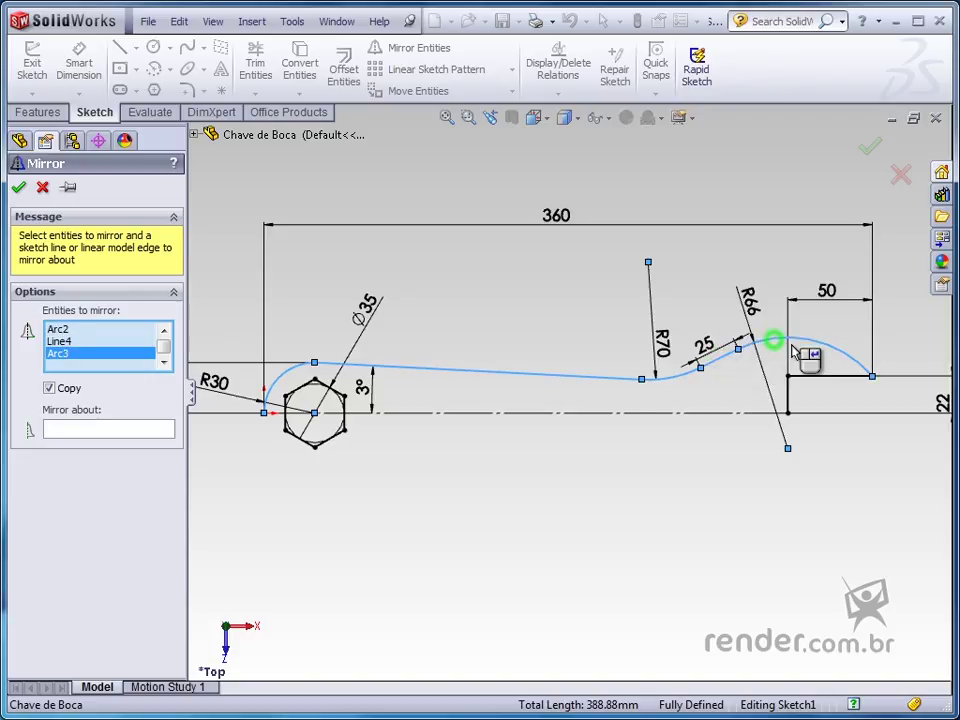
left_click(812, 377)
left_click(789, 394)
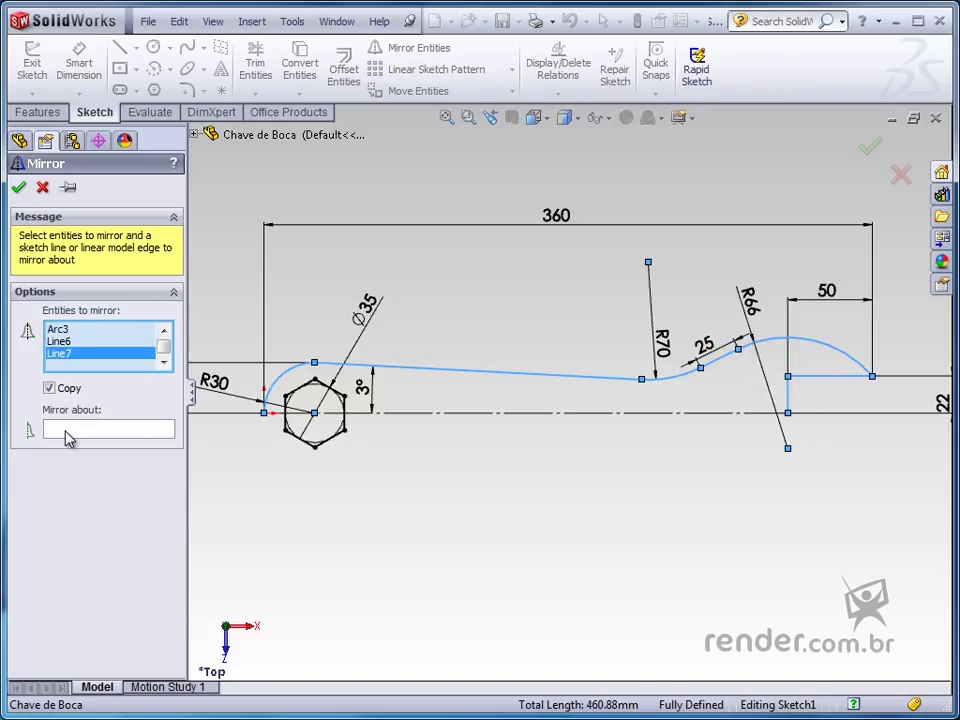
left_click(128, 432)
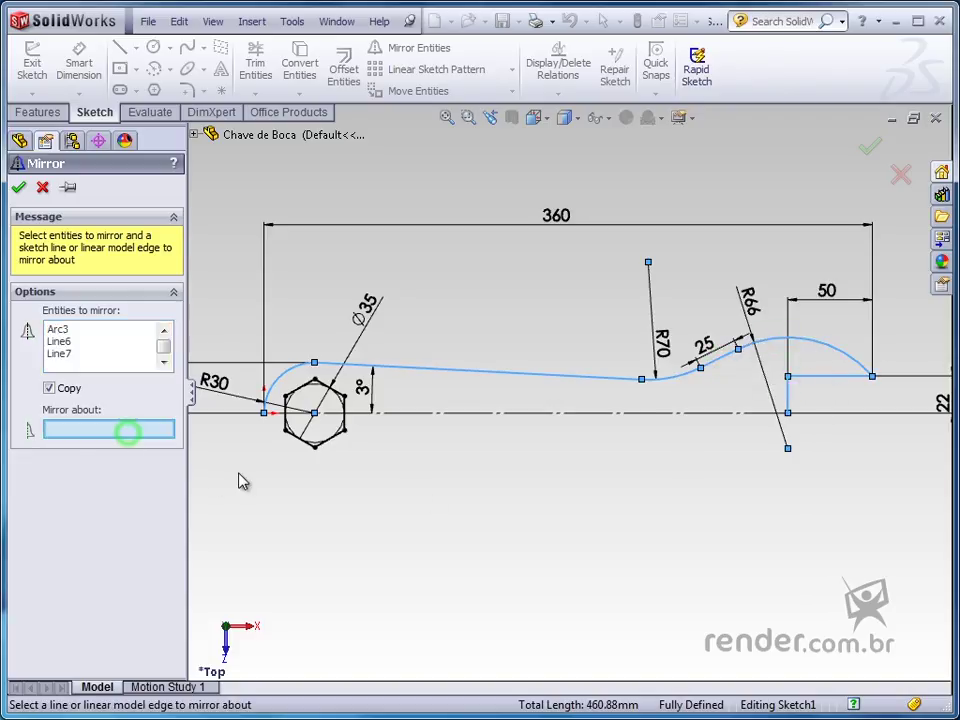
left_click(539, 414)
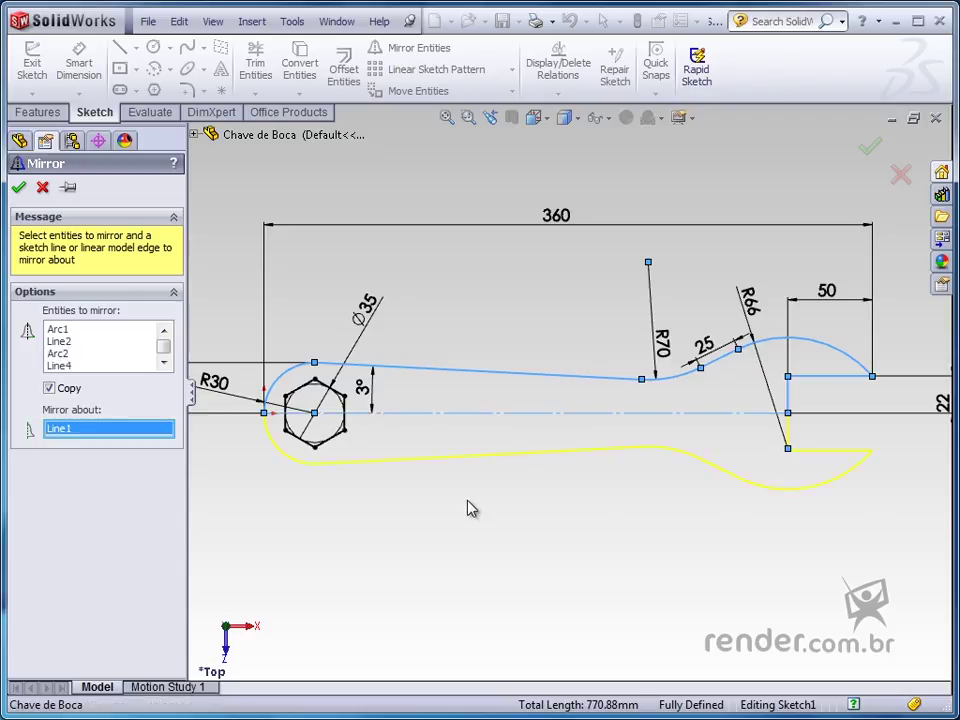
left_click(869, 148)
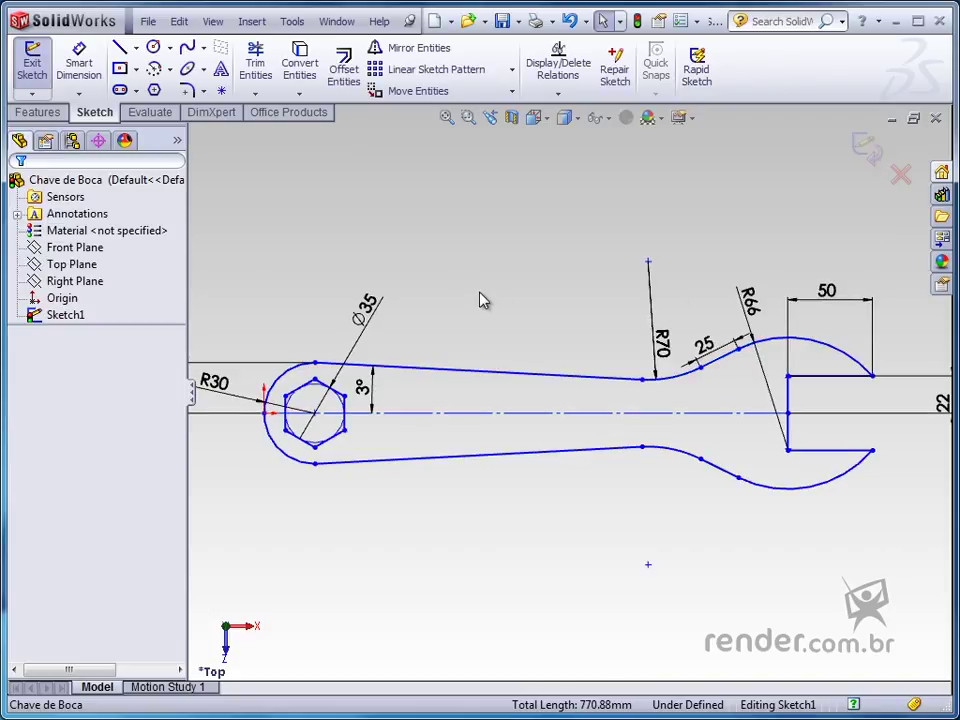
Dimension the wrench's overall length as 360 from the left arc point to the right jaw point
left_click(80, 64)
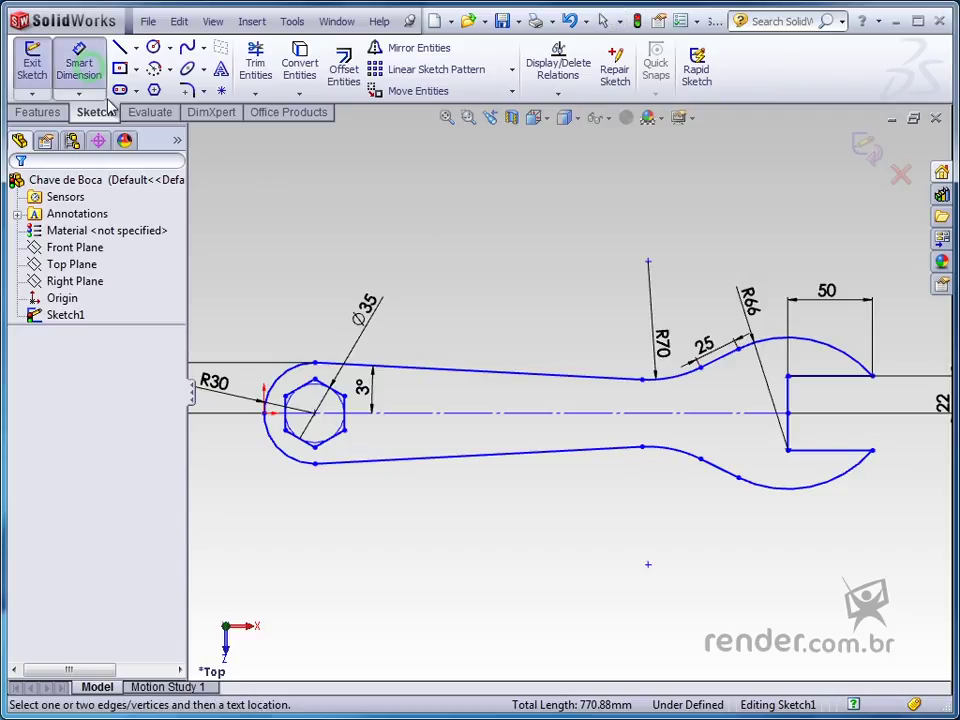
left_click(265, 411)
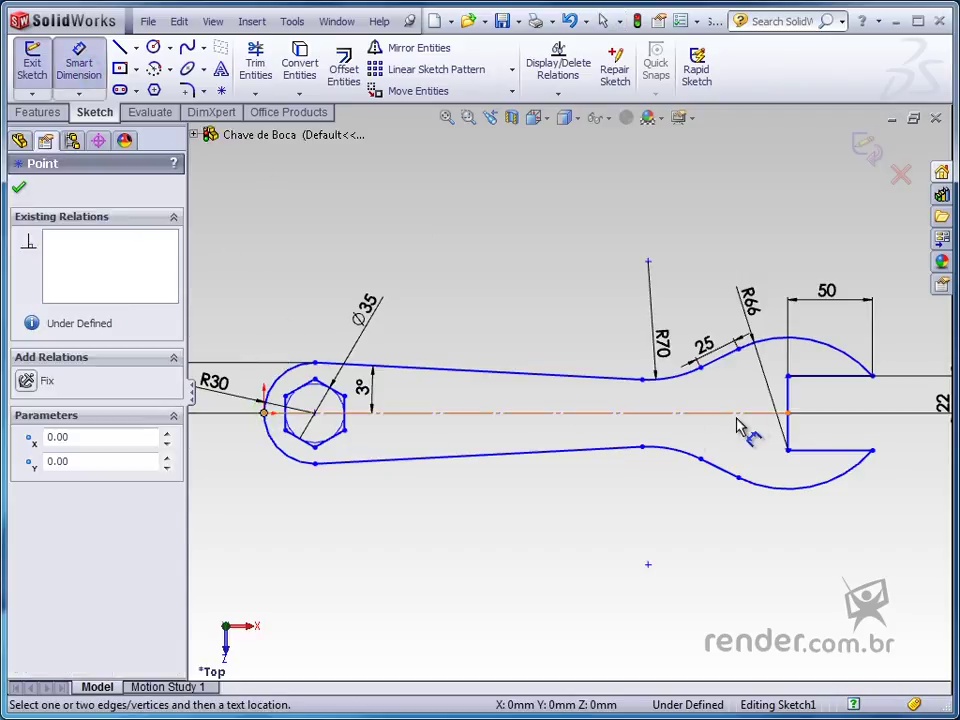
left_click(872, 377)
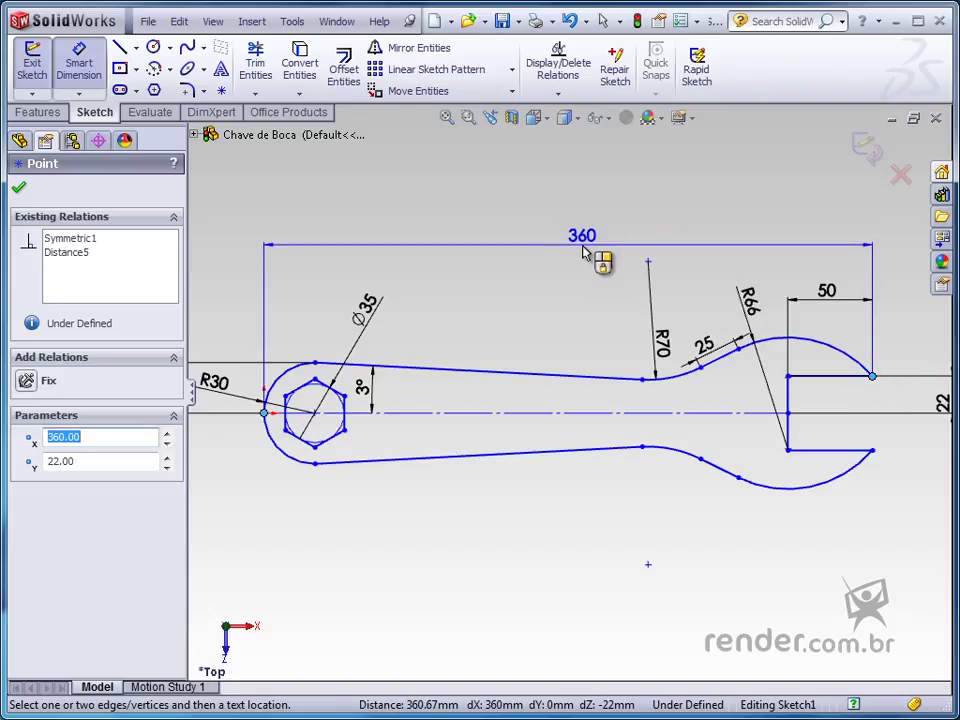
left_click(584, 249)
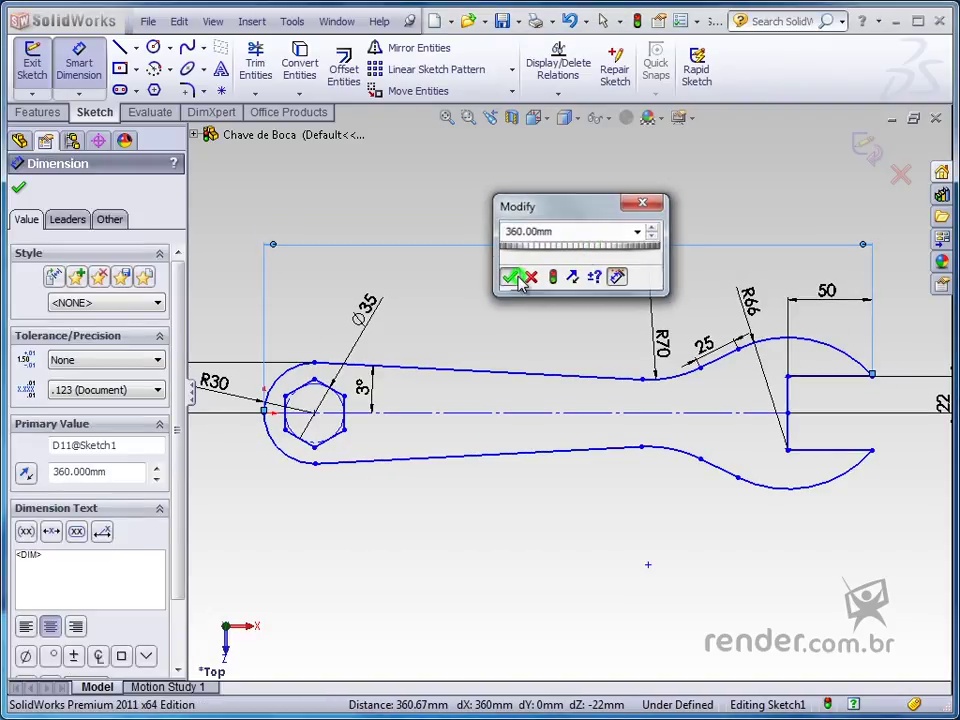
left_click(512, 278)
left_click(420, 325)
key("Escape")
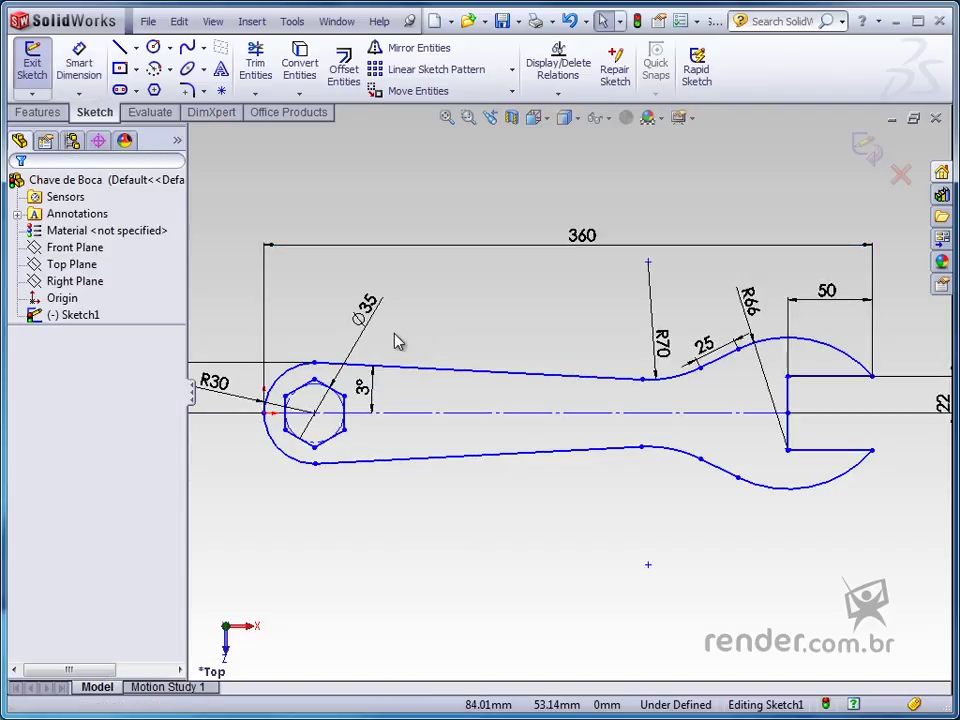
Make the left end point of the head arc coincident with the origin
left_click(315, 413)
left_click_drag(323, 428, 378, 440)
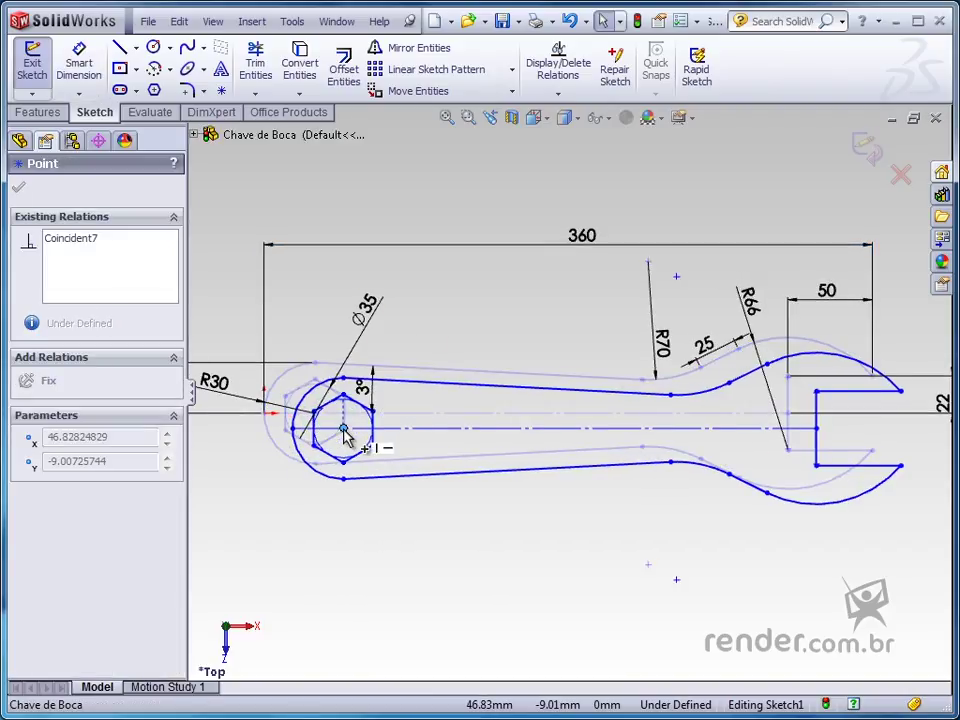
left_click(296, 462)
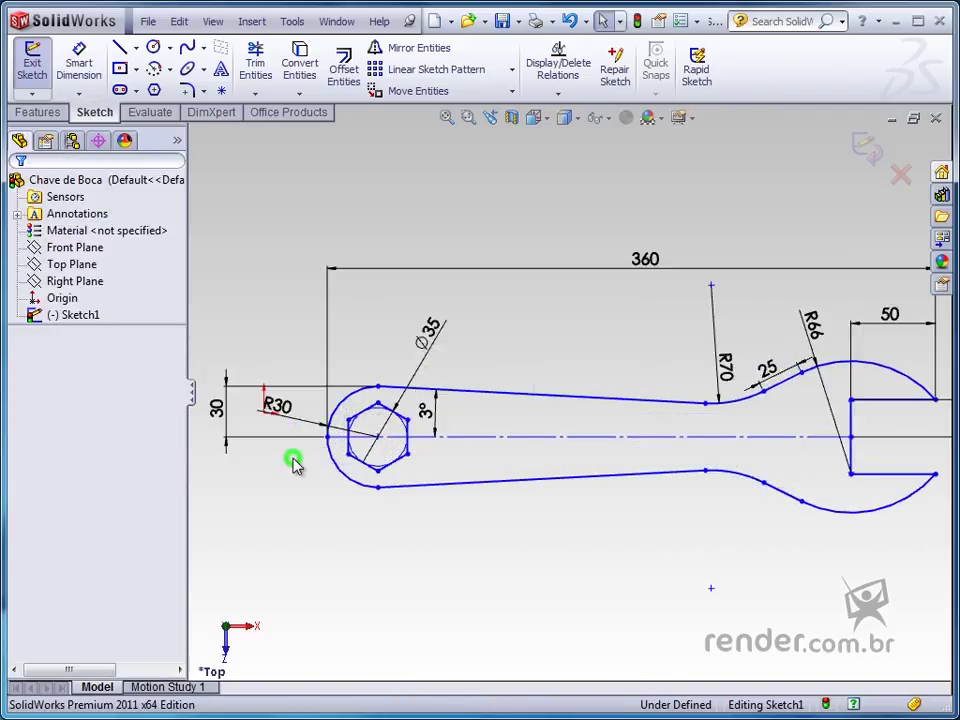
scroll(289, 430, "down", 3)
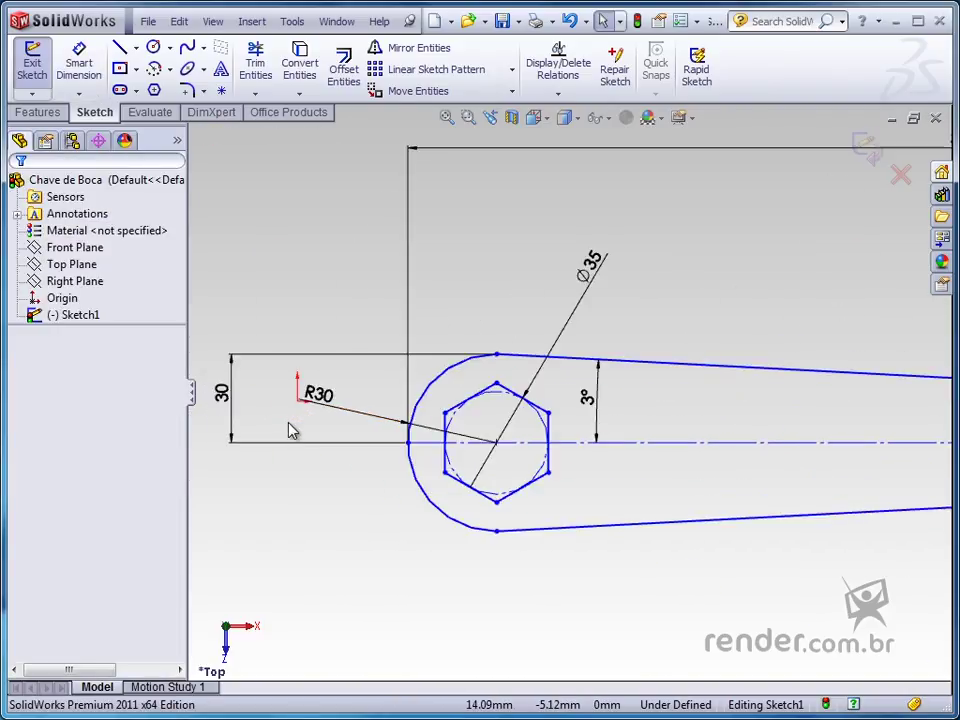
left_click(407, 442)
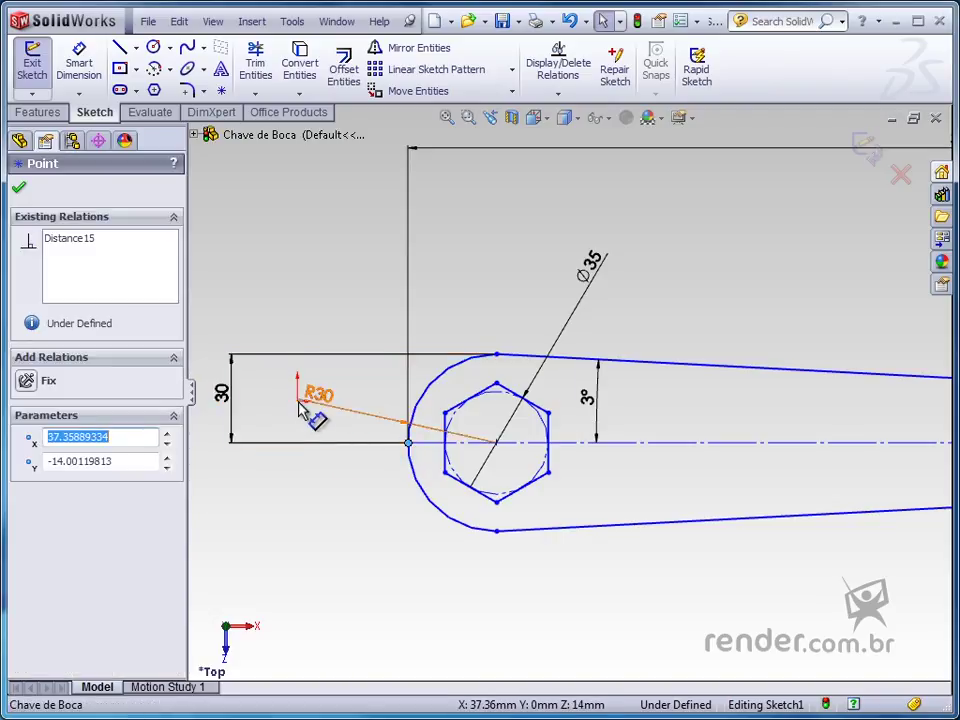
scroll(321, 428, "down", 2)
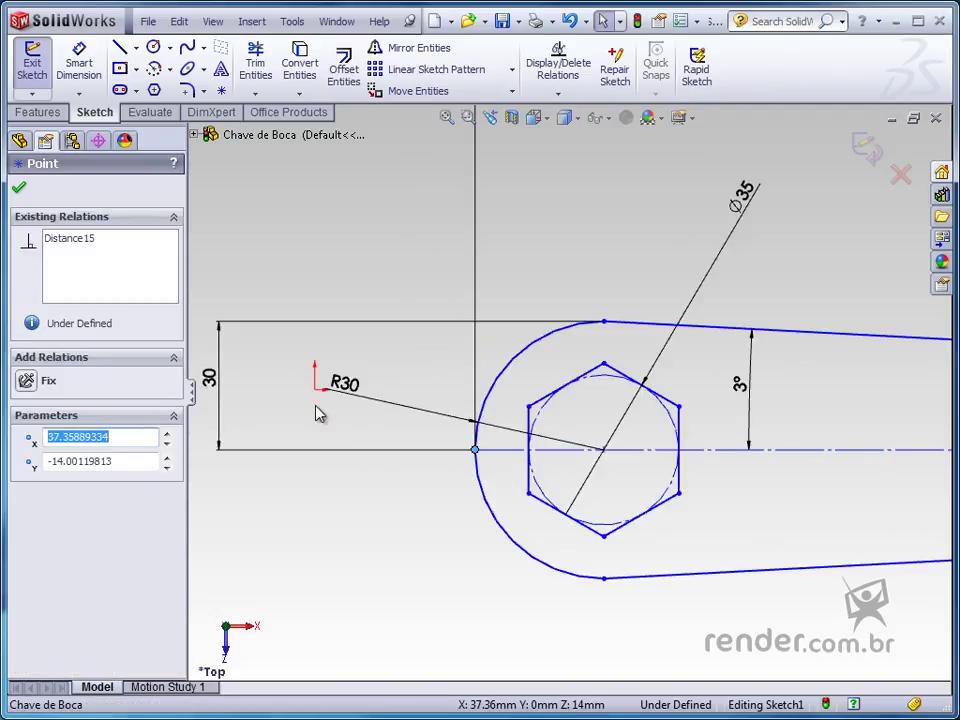
key("Escape")
left_click(316, 392)
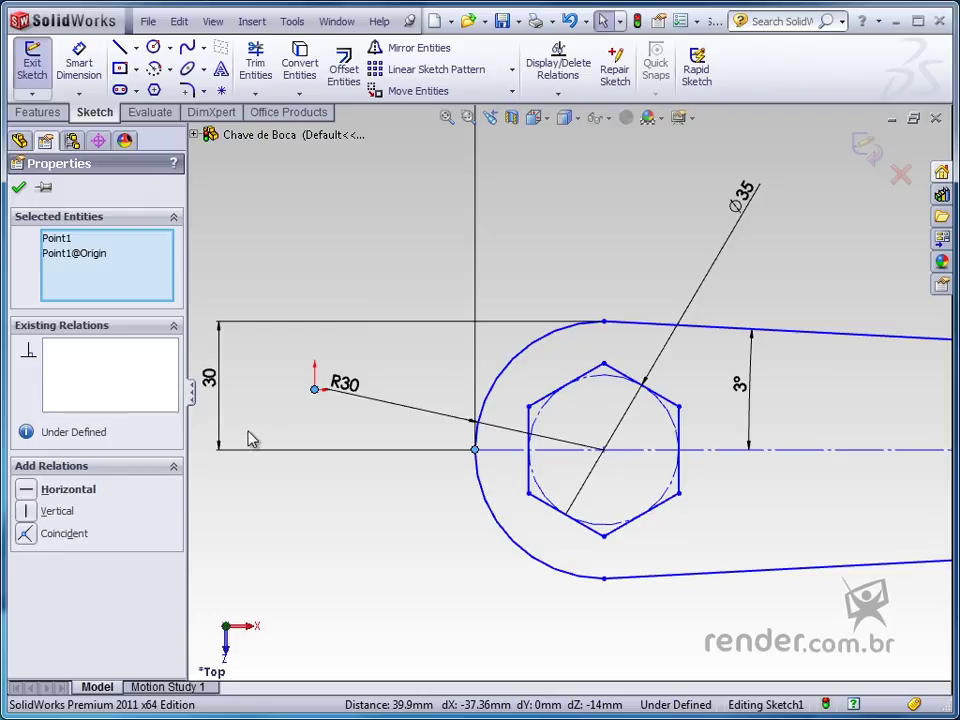
left_click(26, 534)
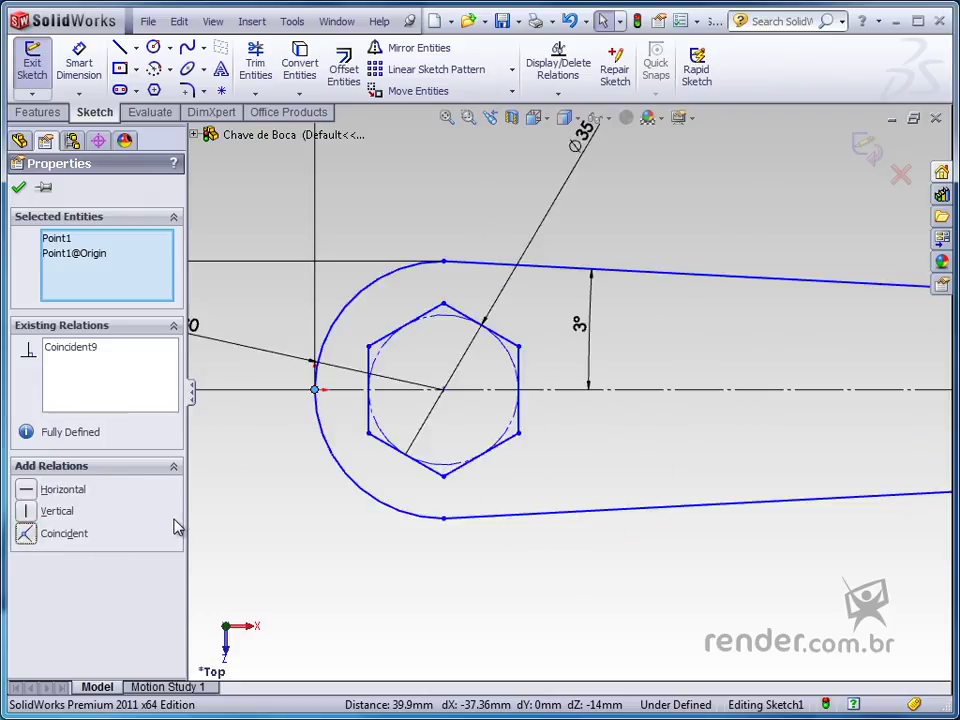
left_click(286, 478)
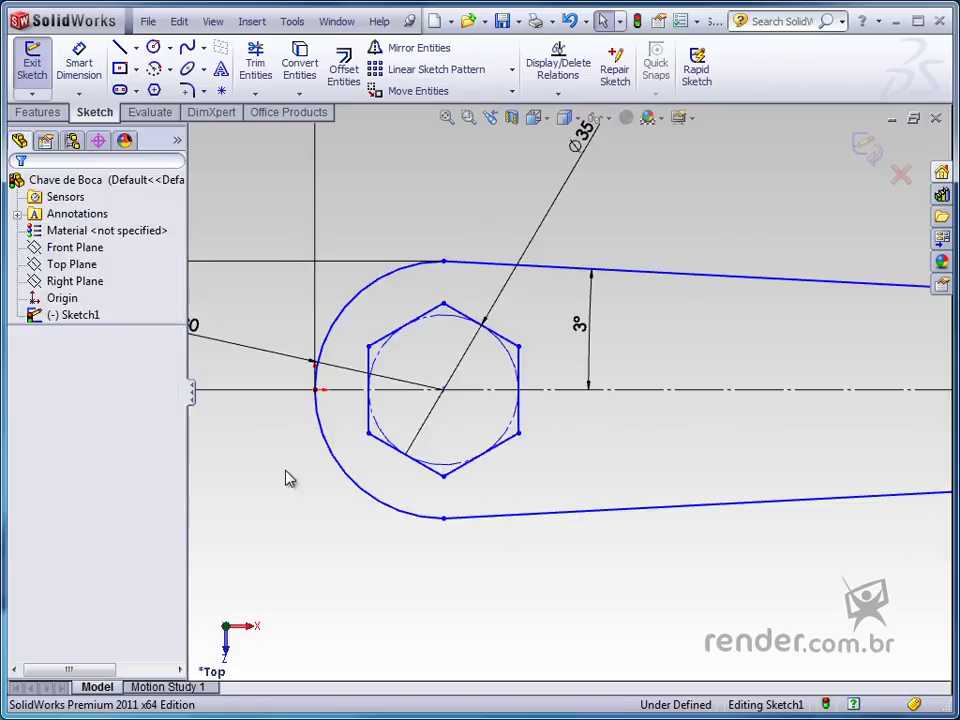
Make the loose point coincident with the R30 head arc and zoom to fit the fully defined wrench
mouse_move(444, 477)
left_mouse_down()
mouse_move(418, 505)
mouse_move(488, 501)
left_mouse_up()
left_click(317, 409)
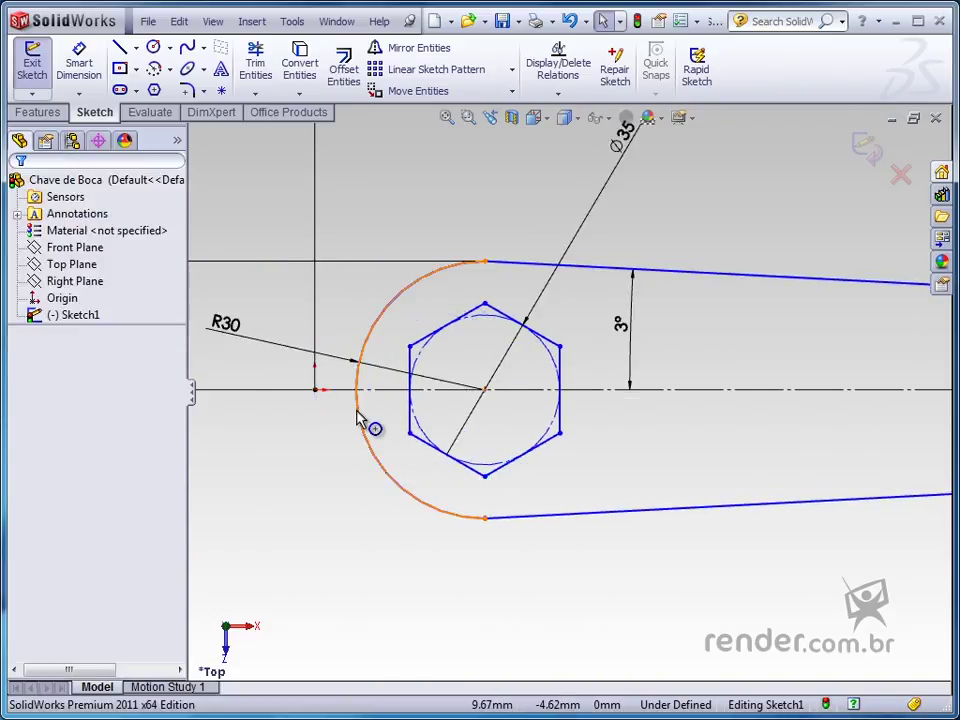
left_click(360, 420)
left_click(315, 391, "ctrl")
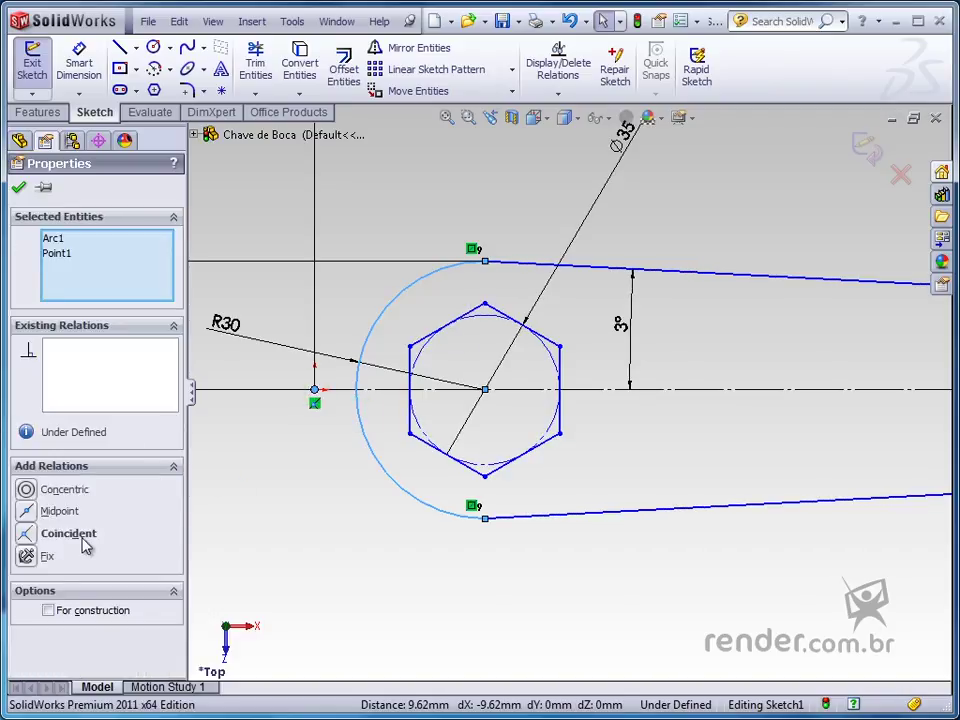
left_click(27, 534)
left_click(312, 490)
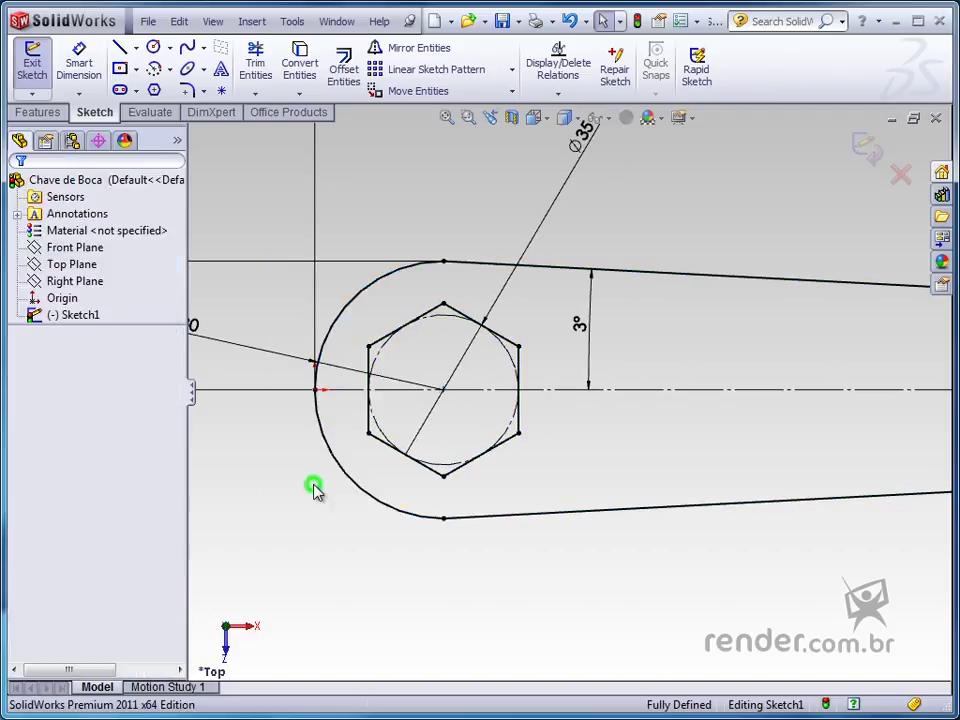
key("f")
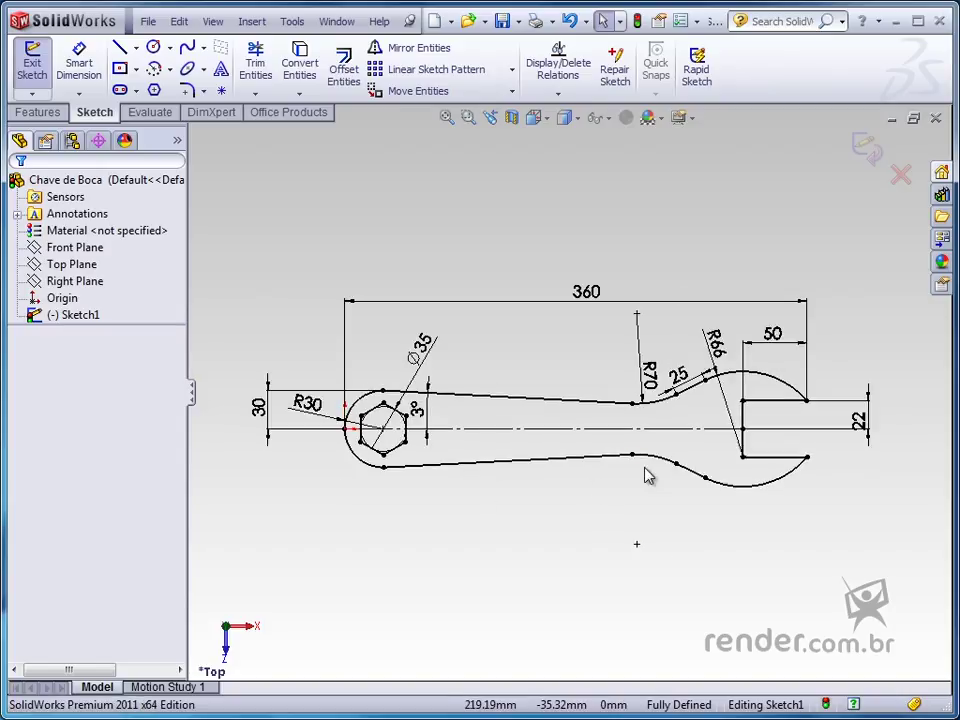
left_click_drag(586, 300, 586, 282)
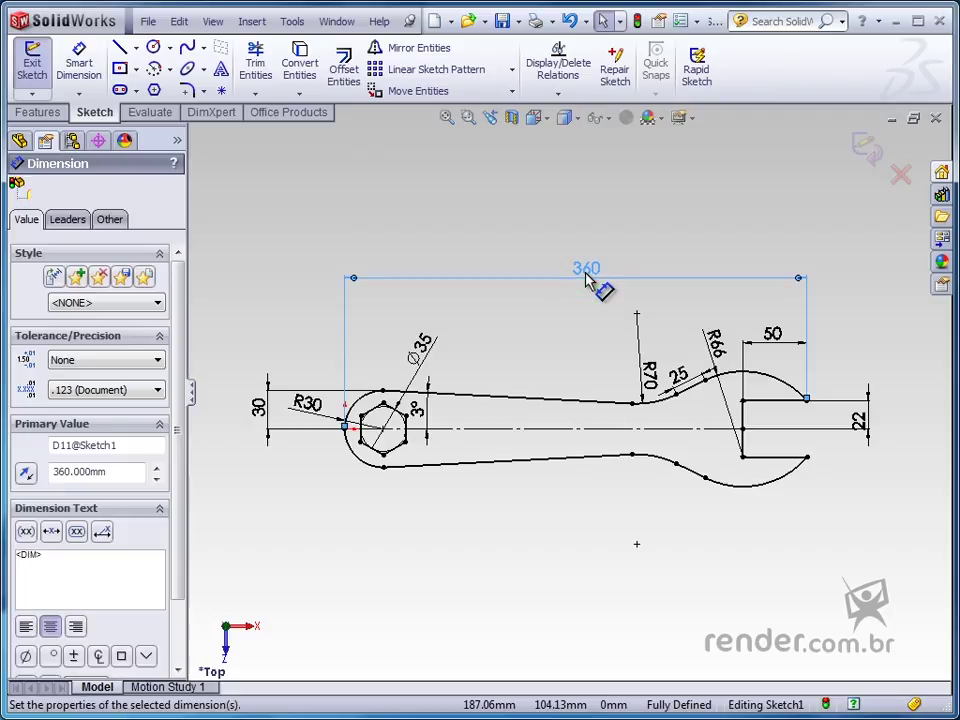
double_click(586, 280)
type("380")
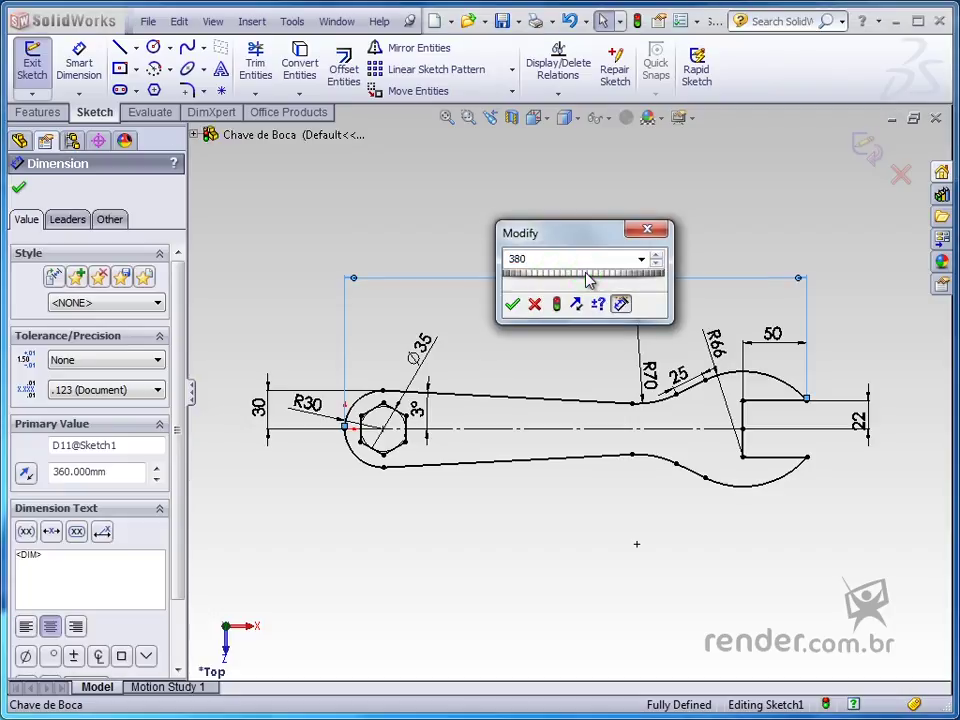
key("Return")
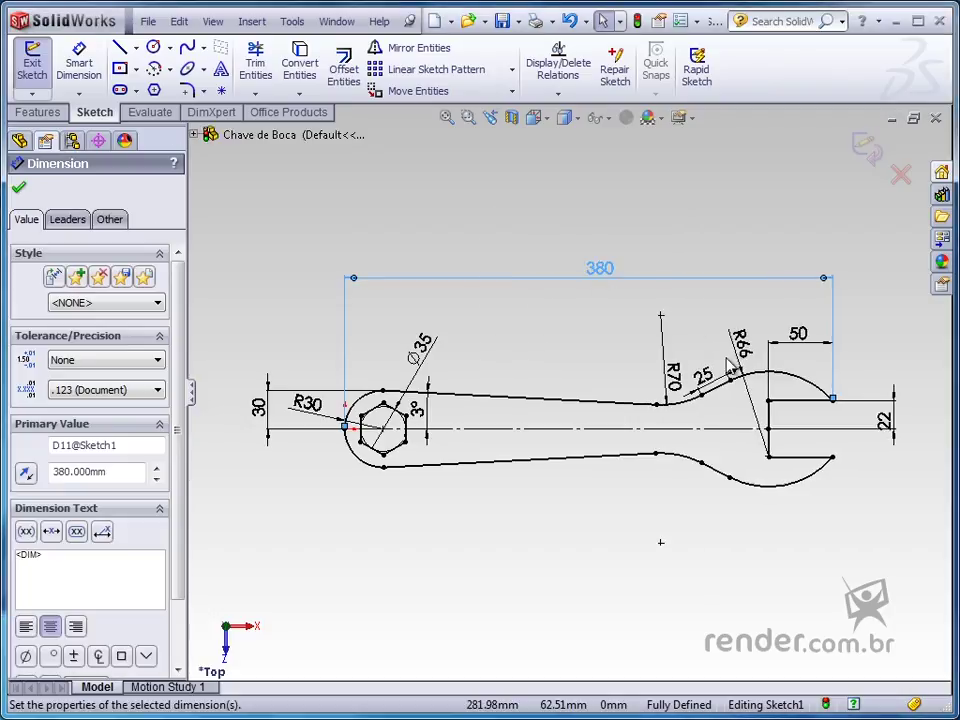
left_click(890, 422)
double_click(893, 422)
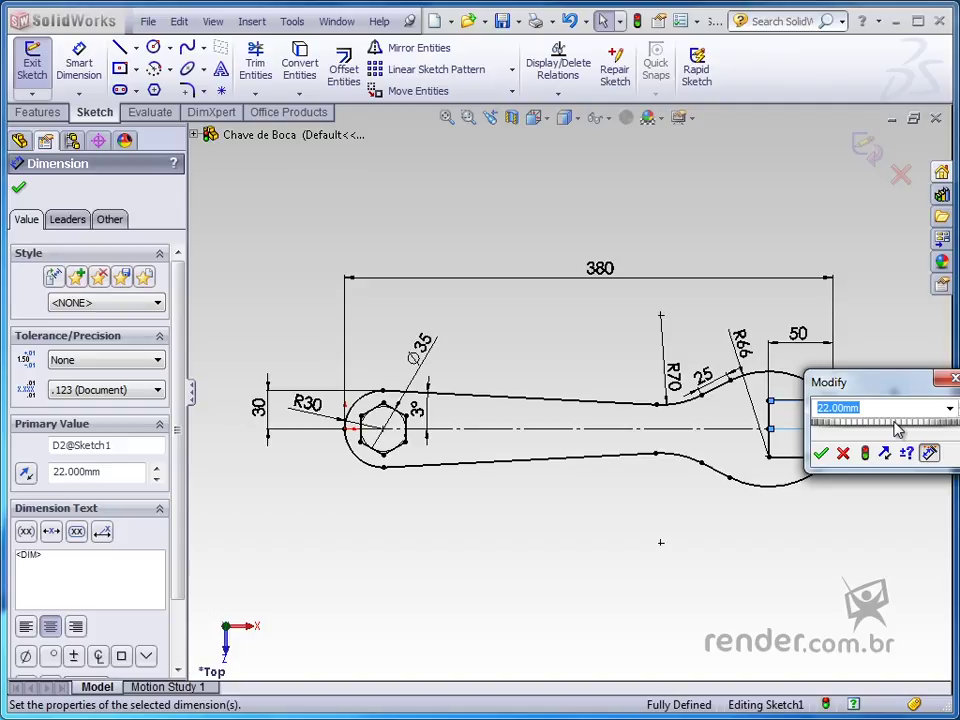
type("25.000")
key("Return")
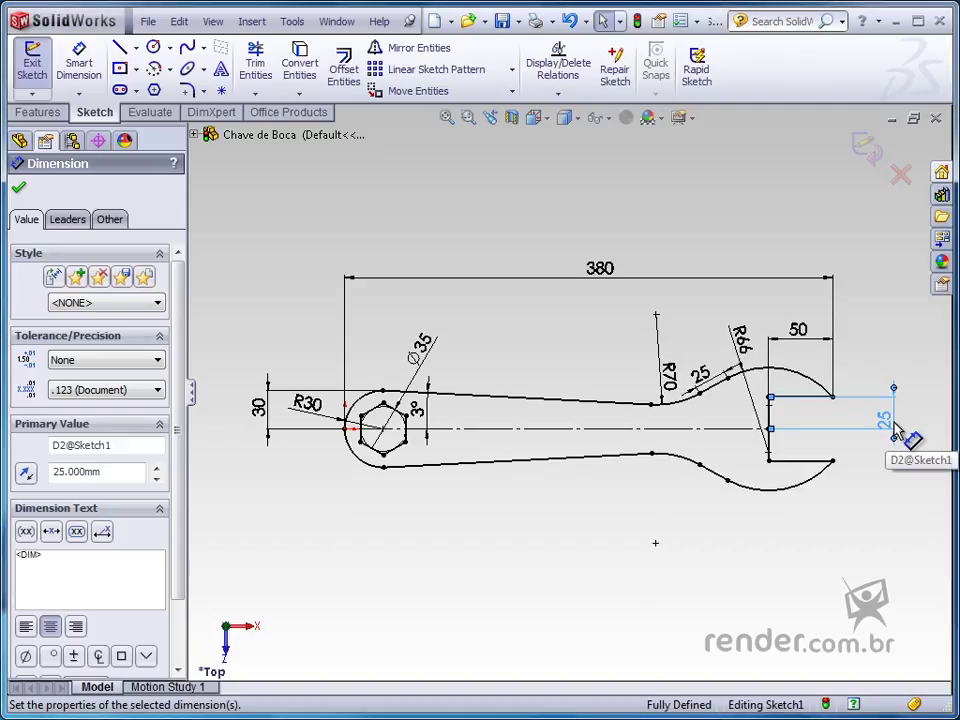
double_click(893, 422)
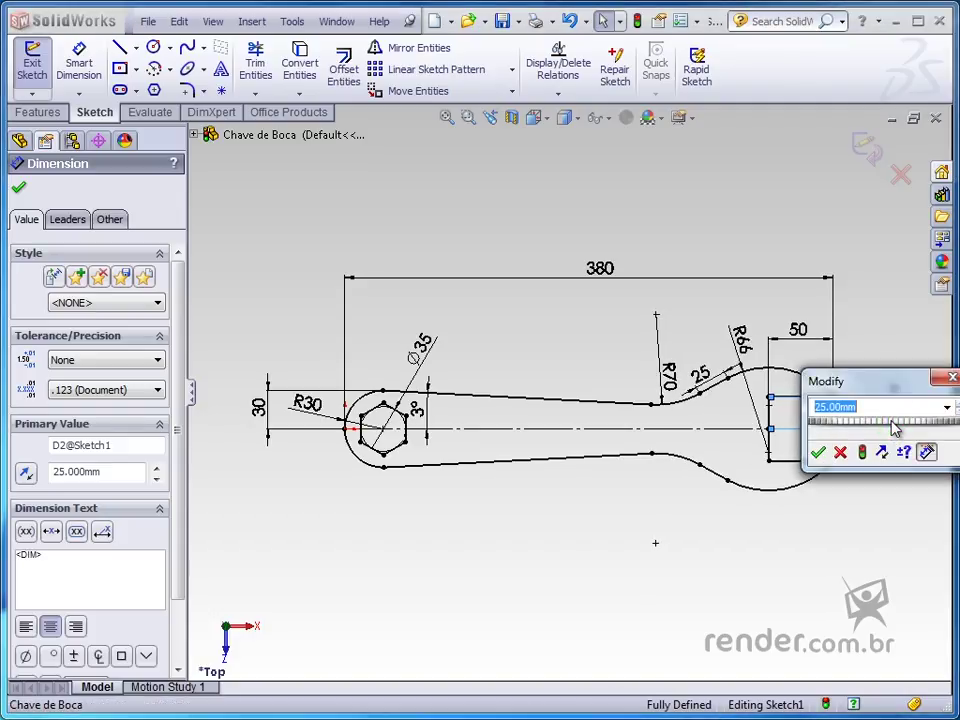
left_click_drag(898, 383, 624, 509)
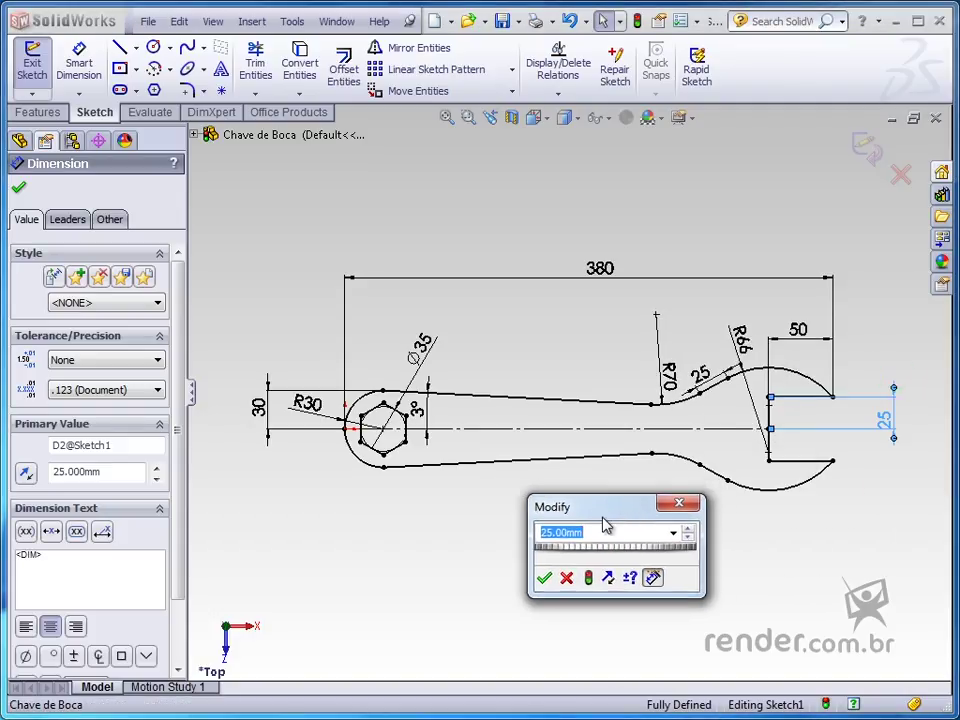
left_click(602, 527)
type("30")
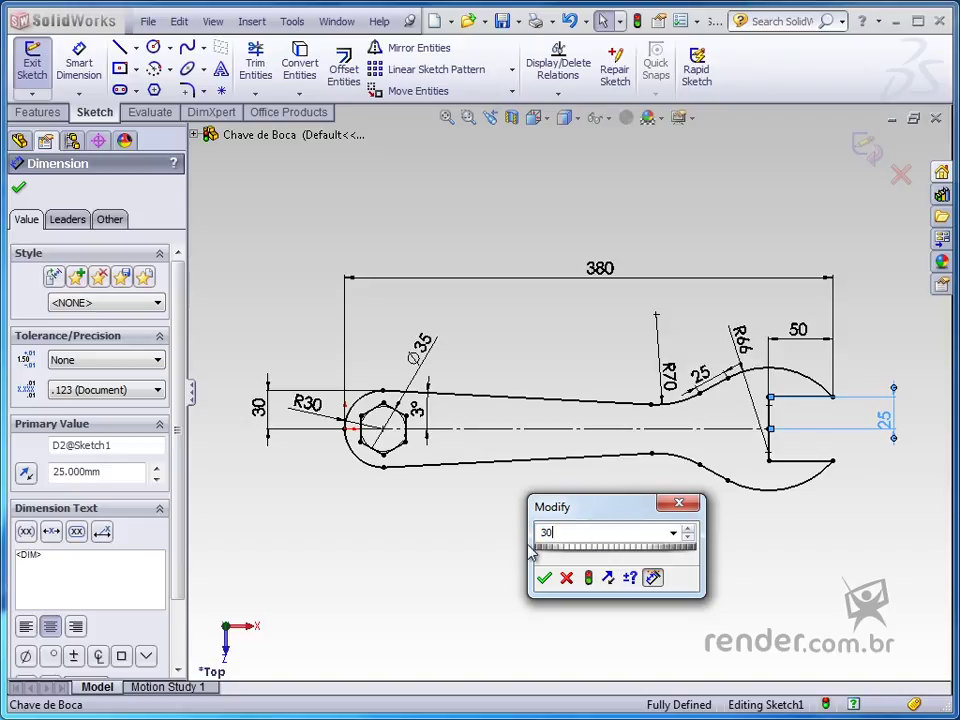
key("Return")
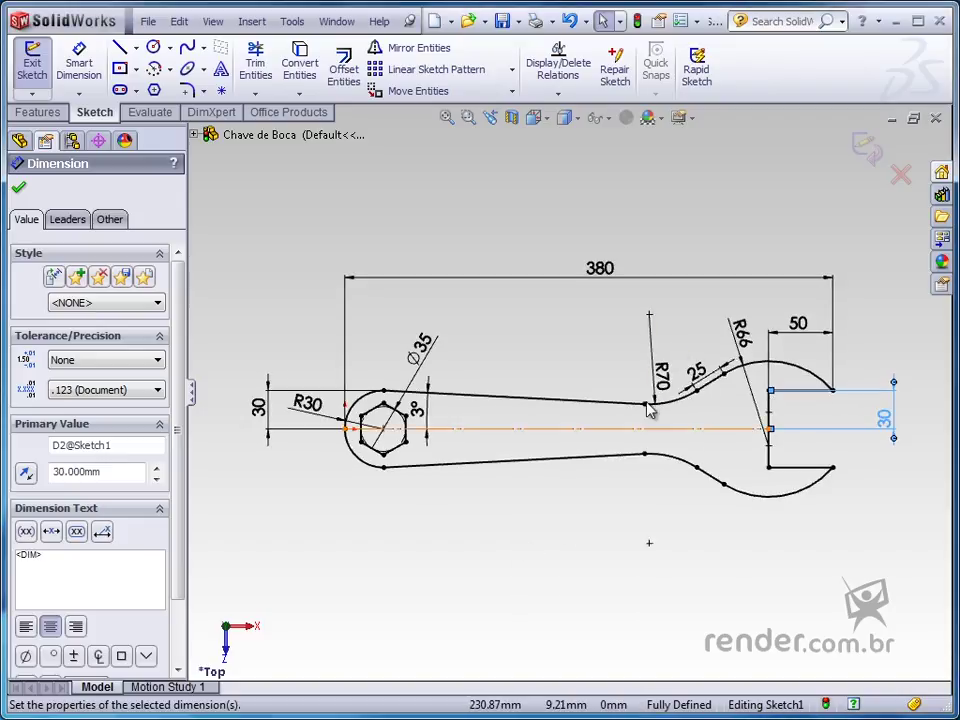
double_click(606, 272)
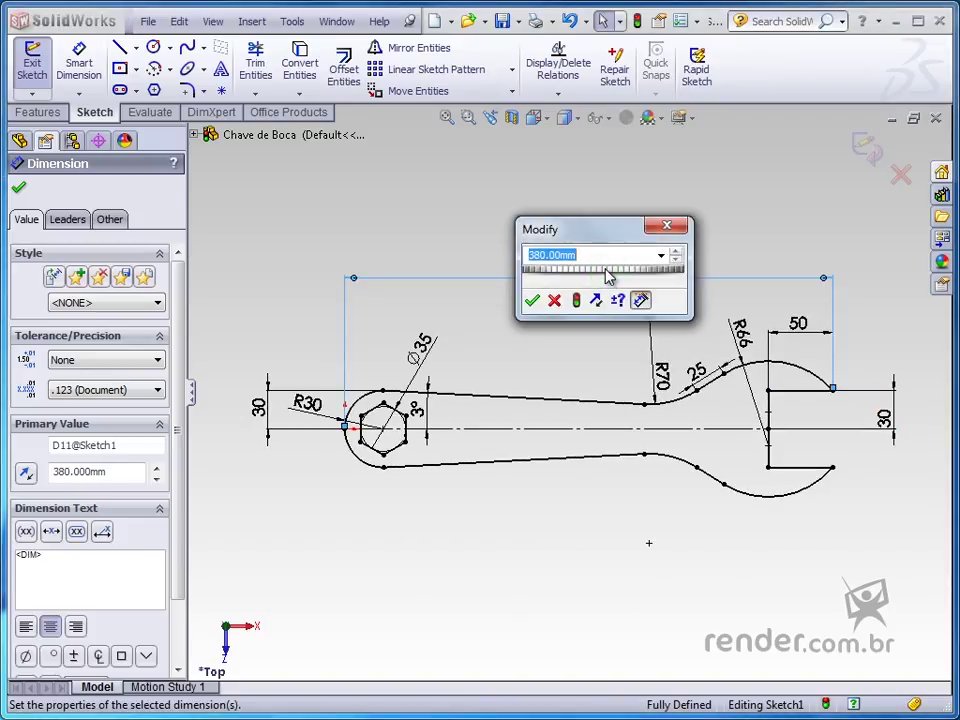
type("300")
key("Return")
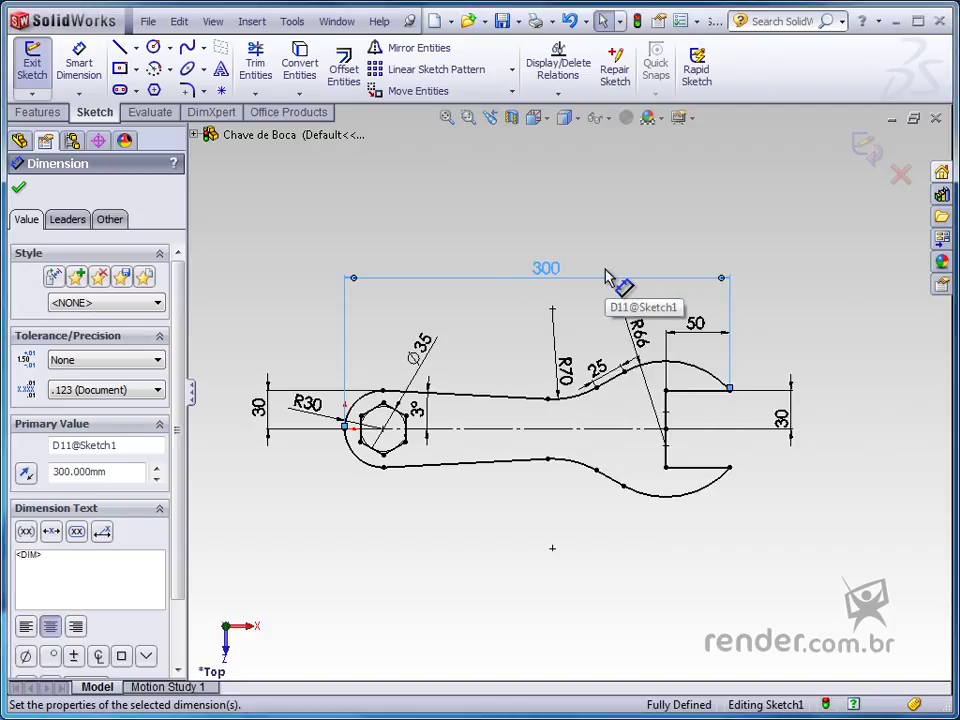
left_click(590, 310)
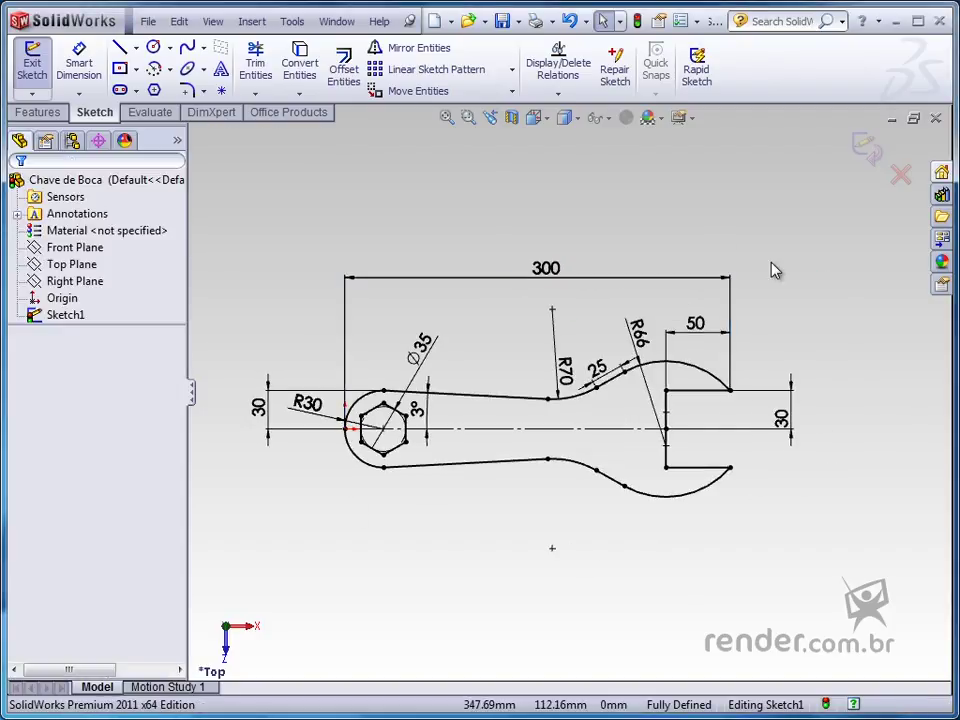
double_click(553, 266)
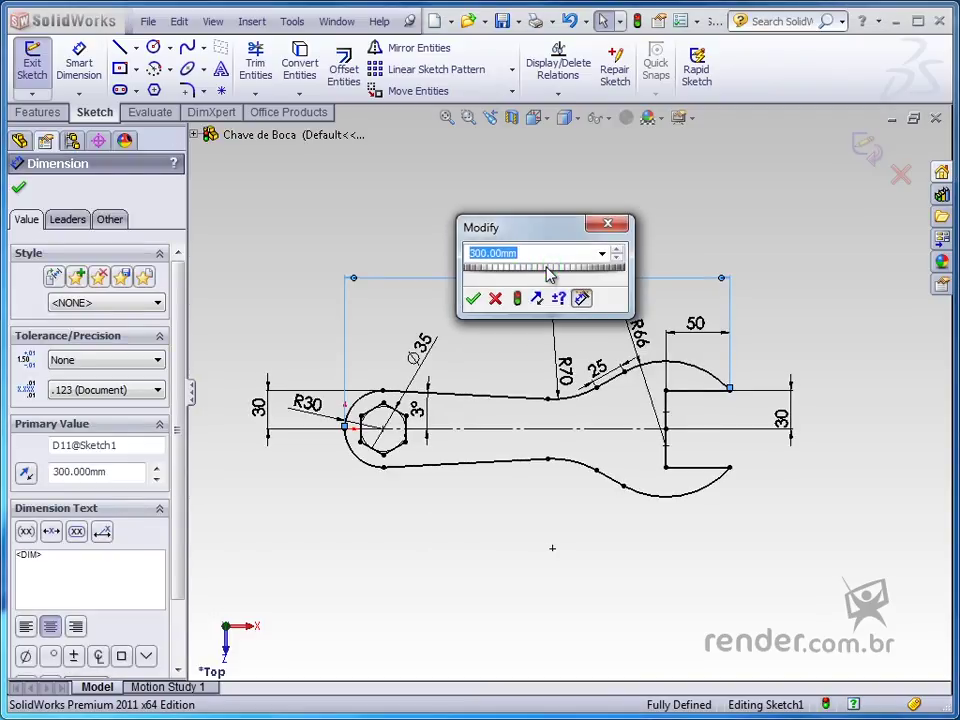
type("360")
key("Return")
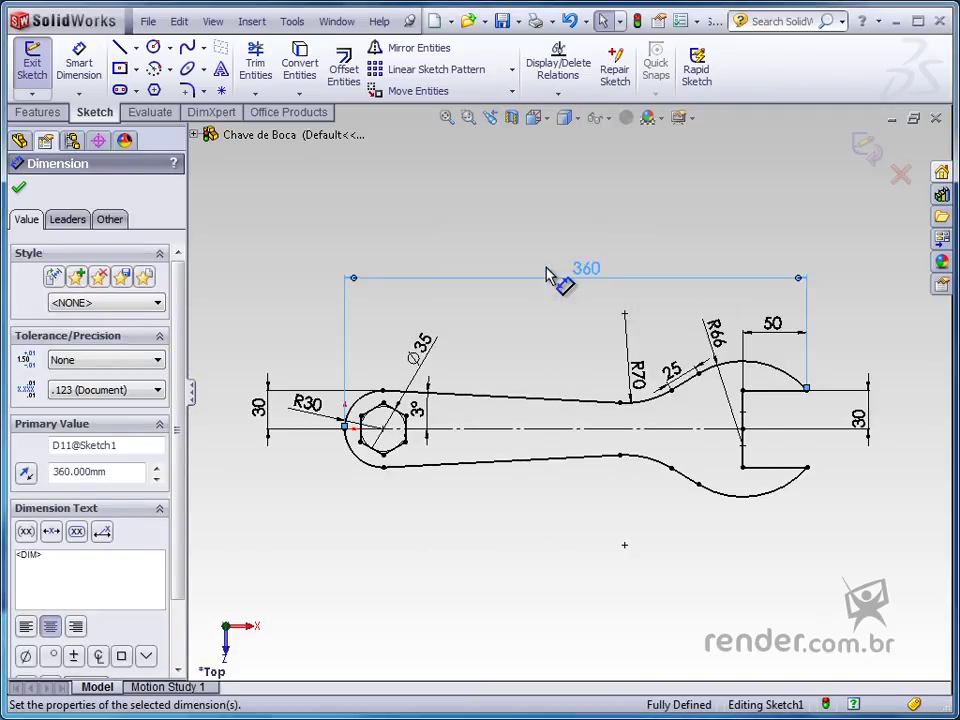
double_click(858, 419)
type("22")
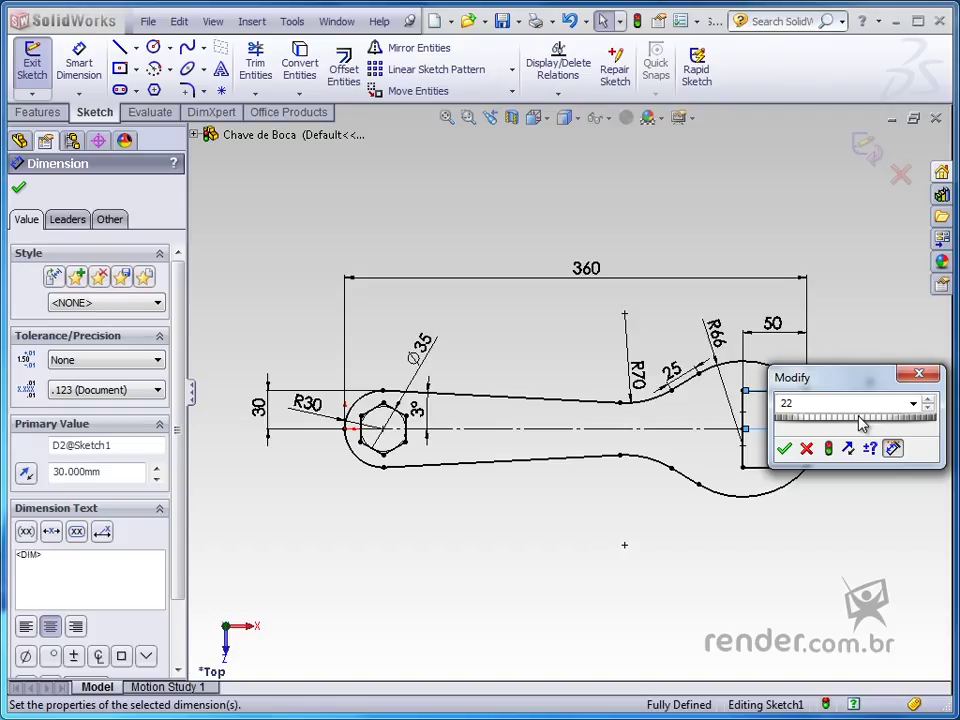
key("Return")
left_click(872, 333)
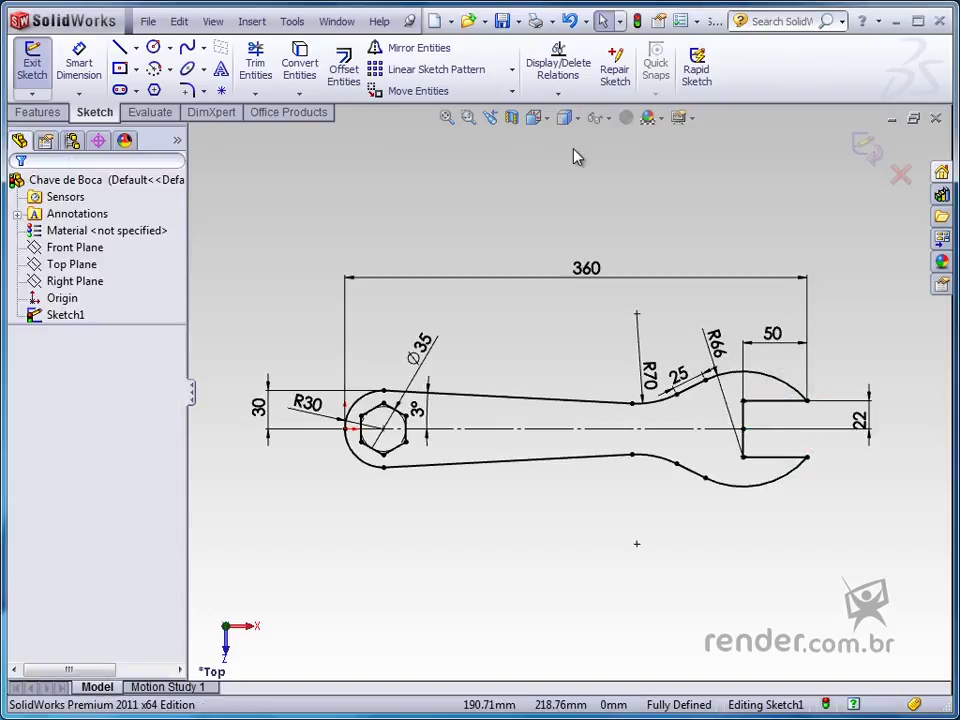
Set up a Sketch Chamfer as angle-distance, 5 mm at 45°
left_click(203, 91)
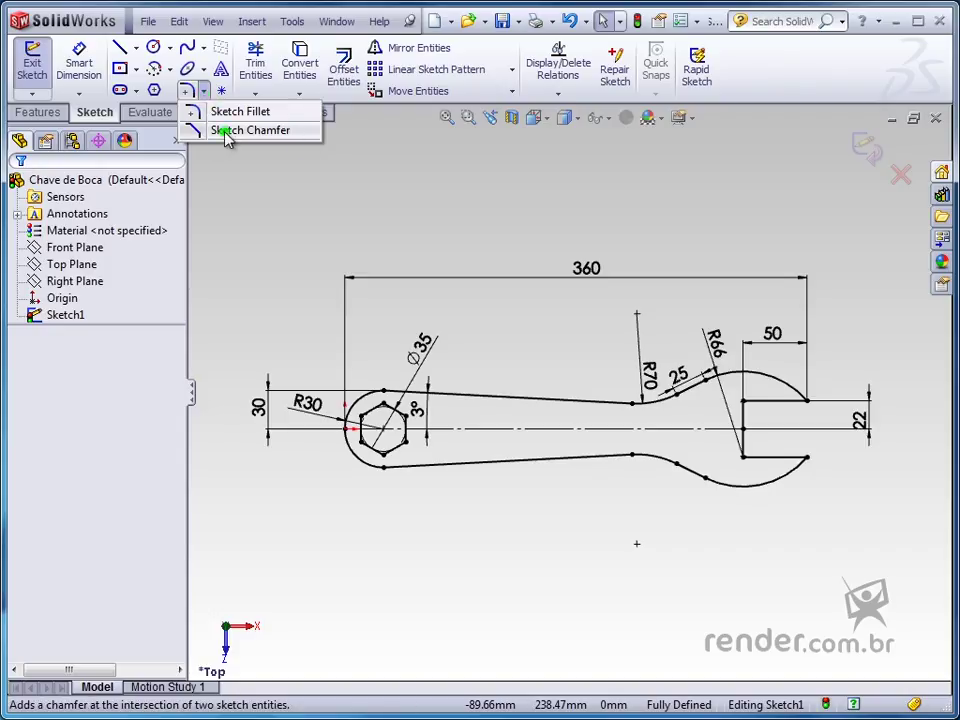
left_click(226, 132)
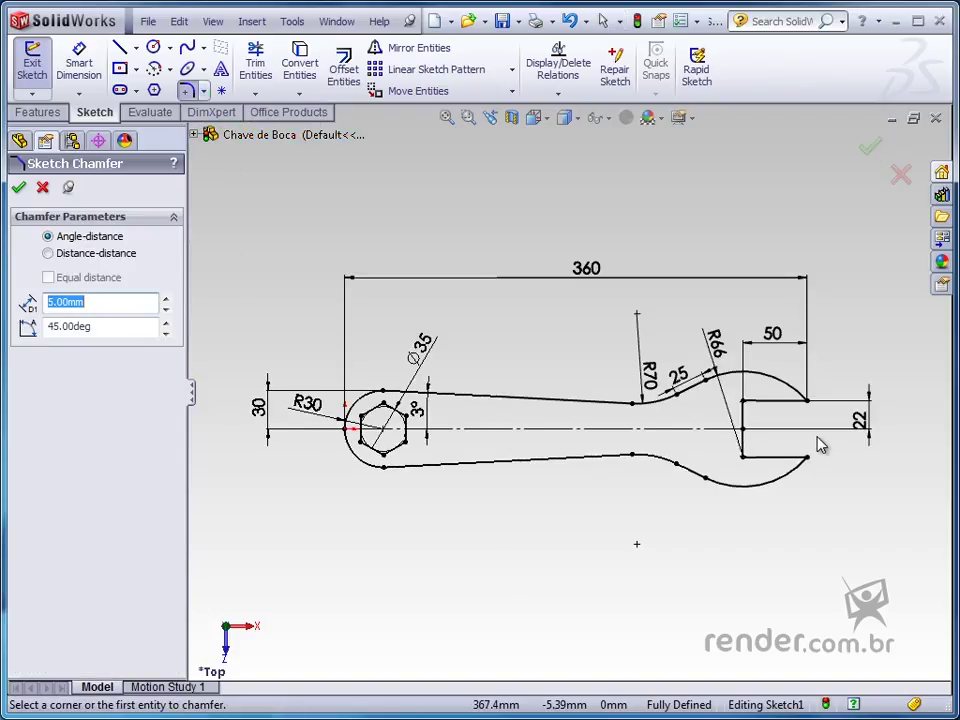
scroll(785, 440, "down", 3)
scroll(703, 407, "down", 2)
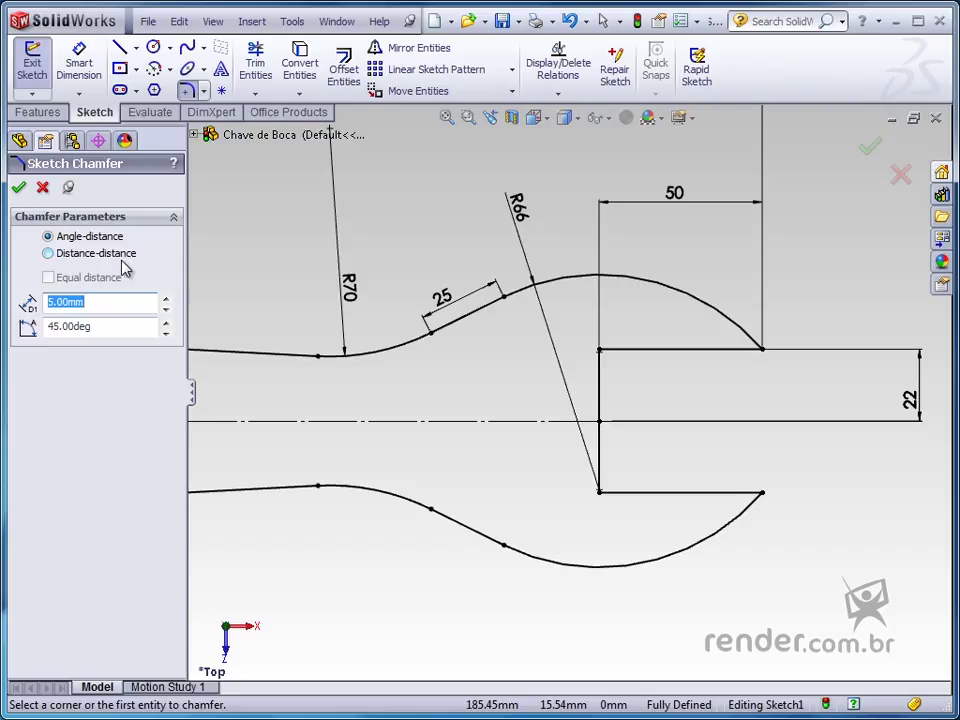
left_click(49, 256)
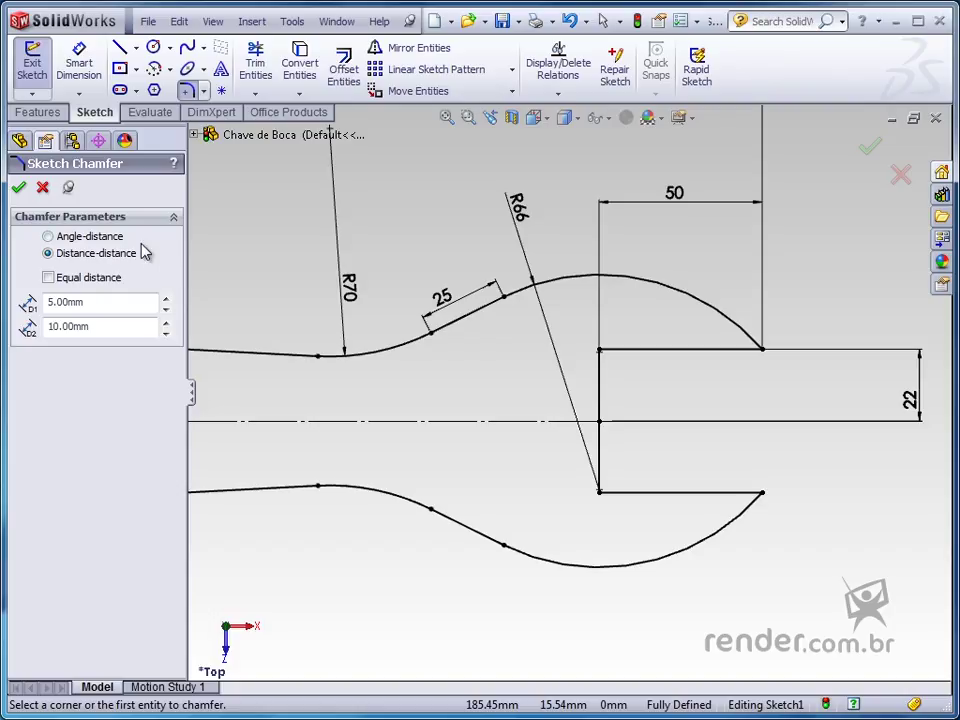
left_click(48, 237)
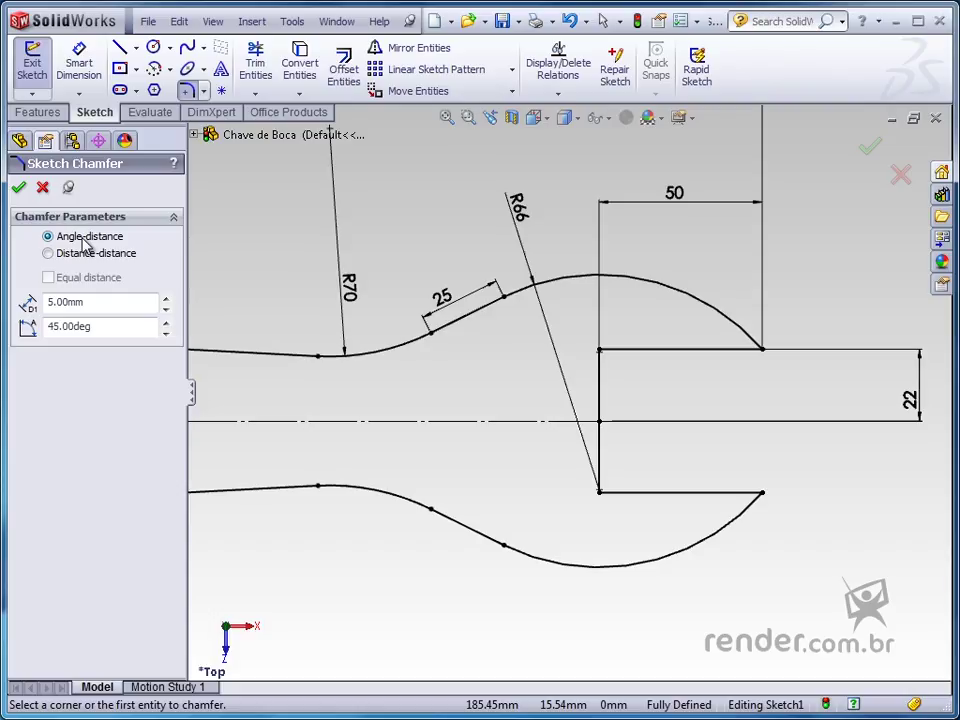
double_click(95, 302)
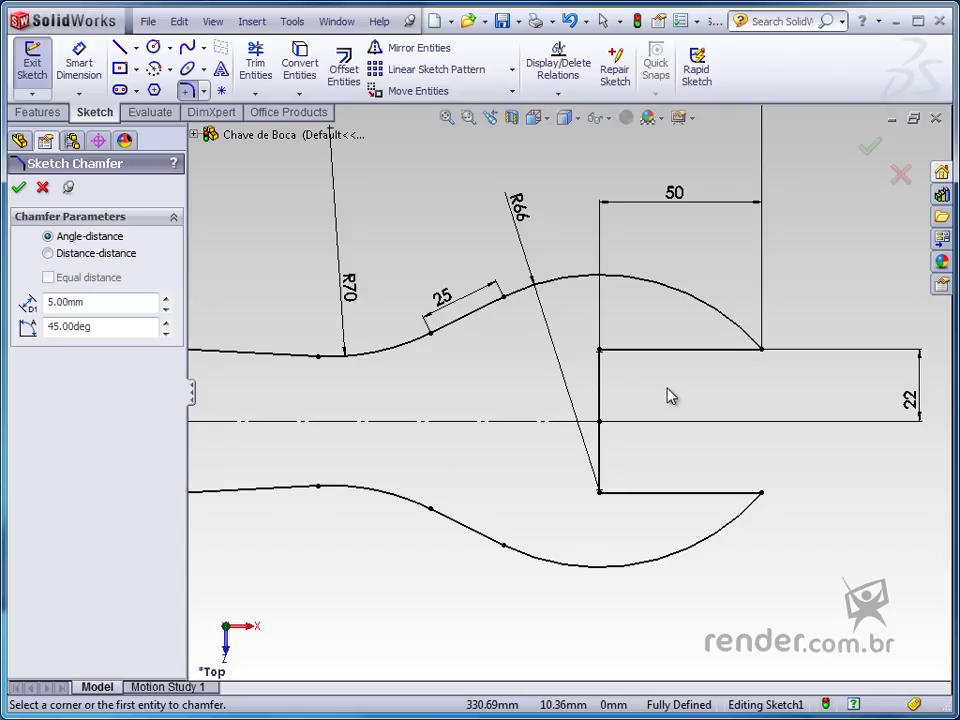
Chamfer the upper and lower inner jaw corners, accepting the constraint-loss warning
left_click(599, 350)
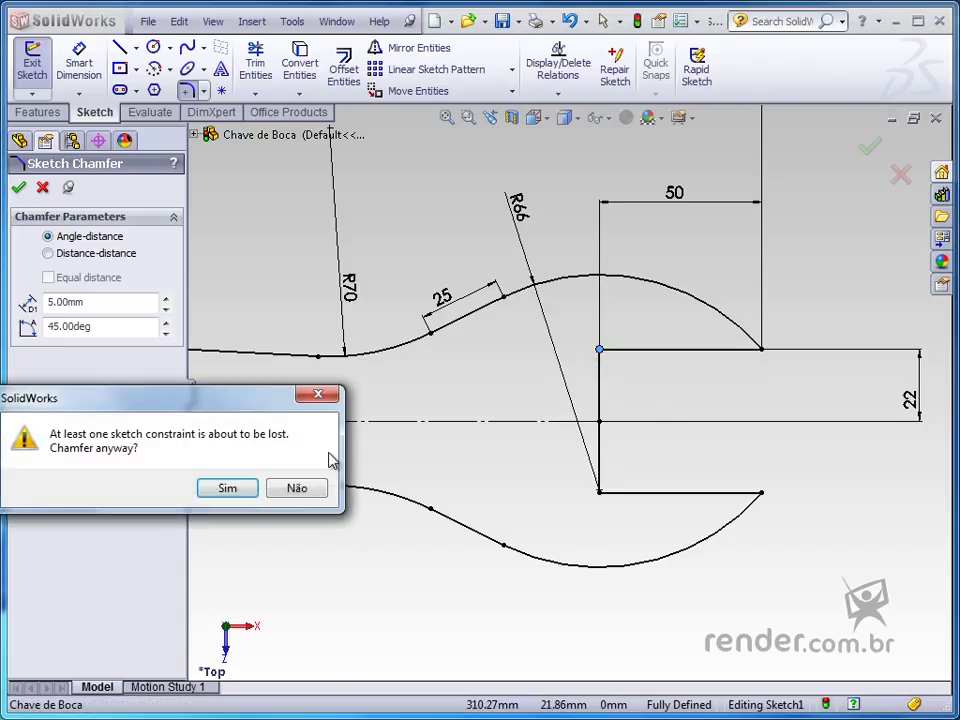
left_click(228, 488)
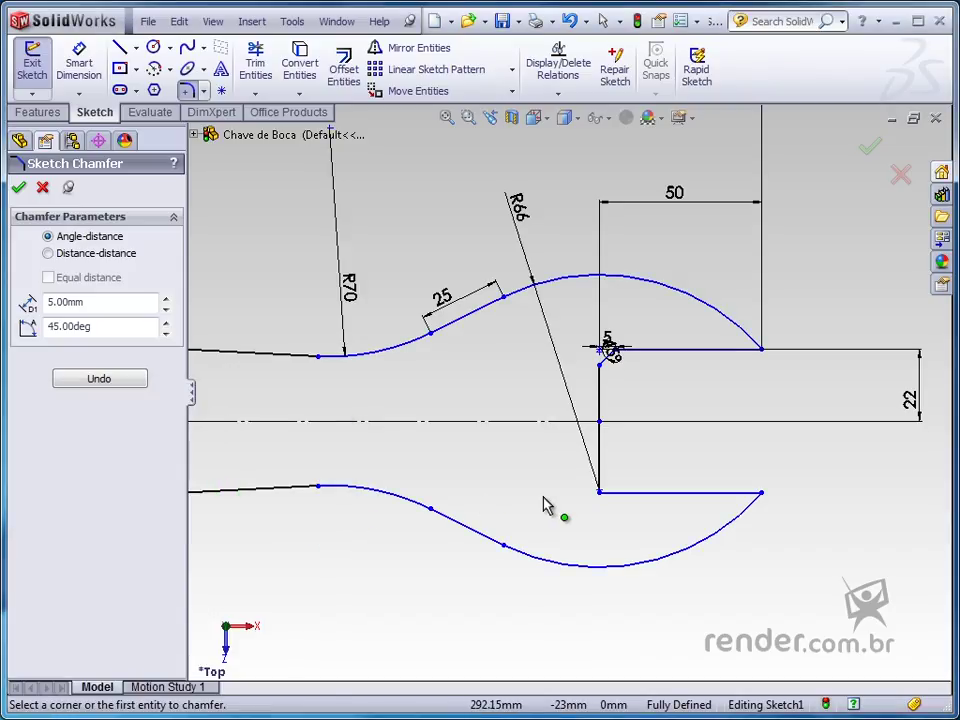
left_click(599, 492)
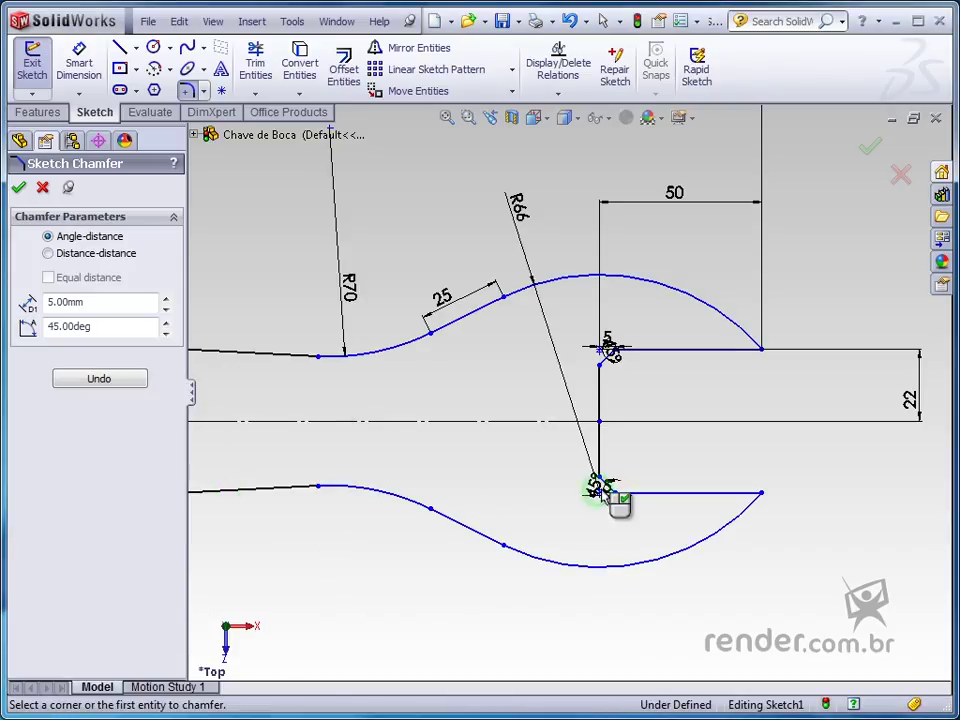
scroll(650, 485, "down", 2)
scroll(634, 461, "down", 1)
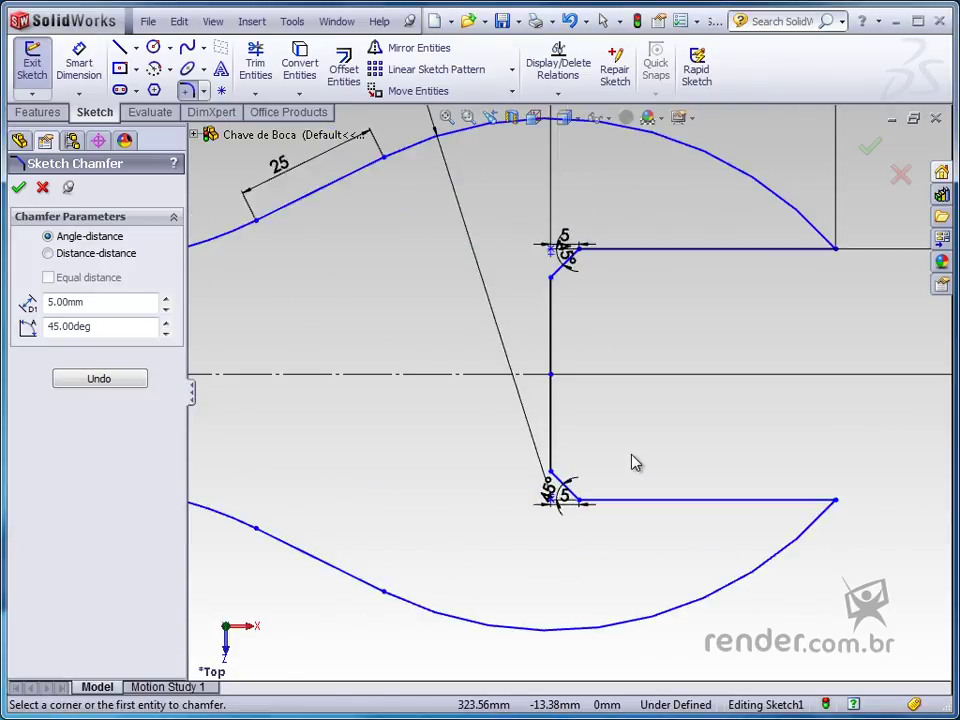
left_click(557, 495)
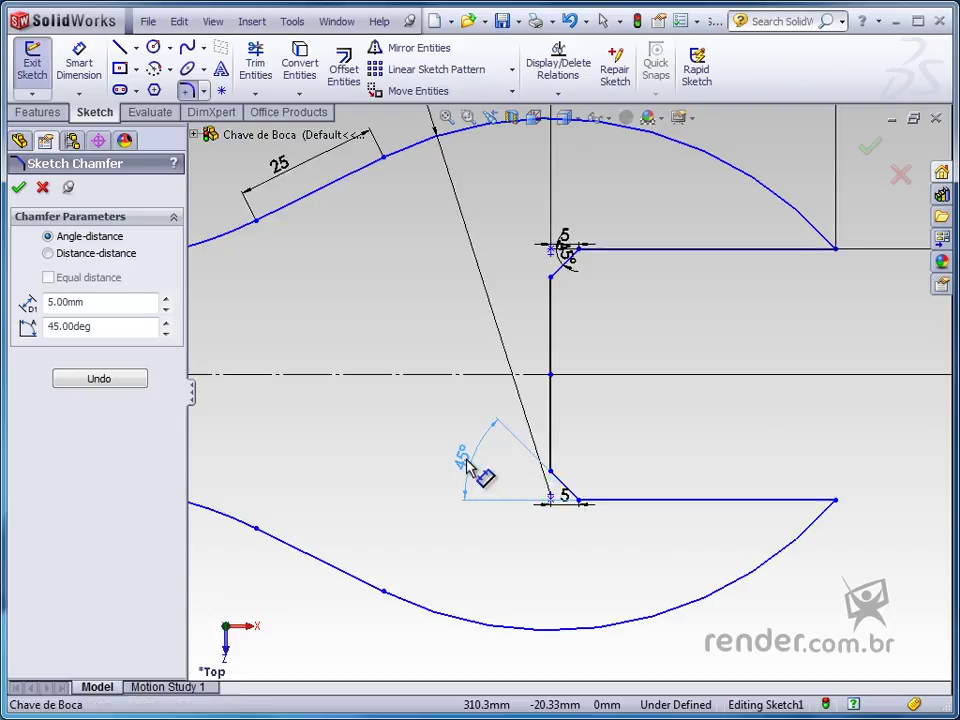
left_click(564, 252)
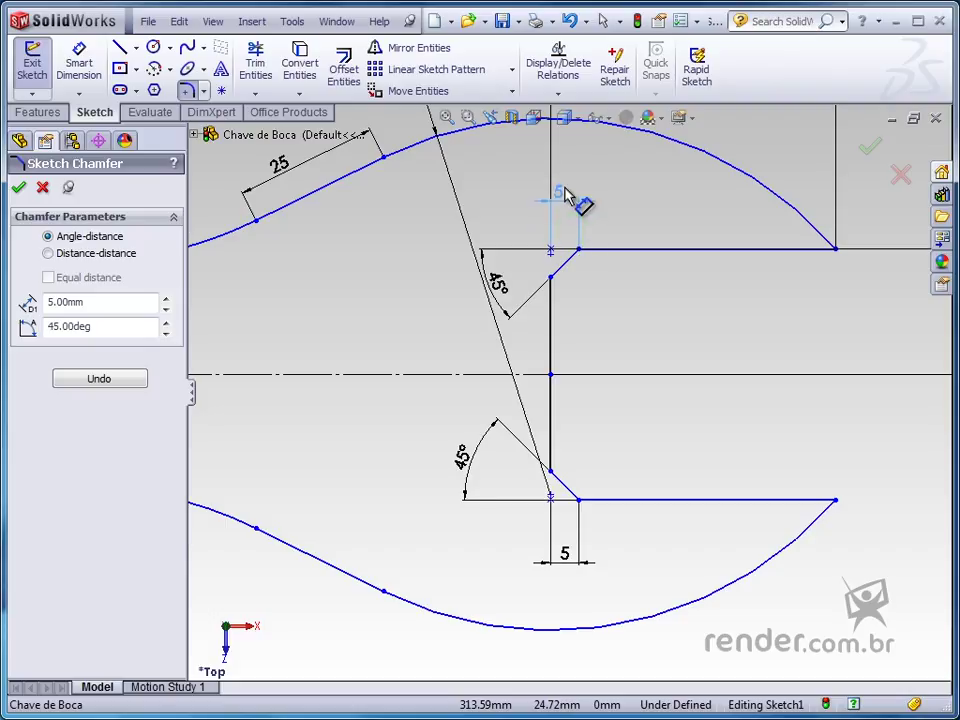
key("f")
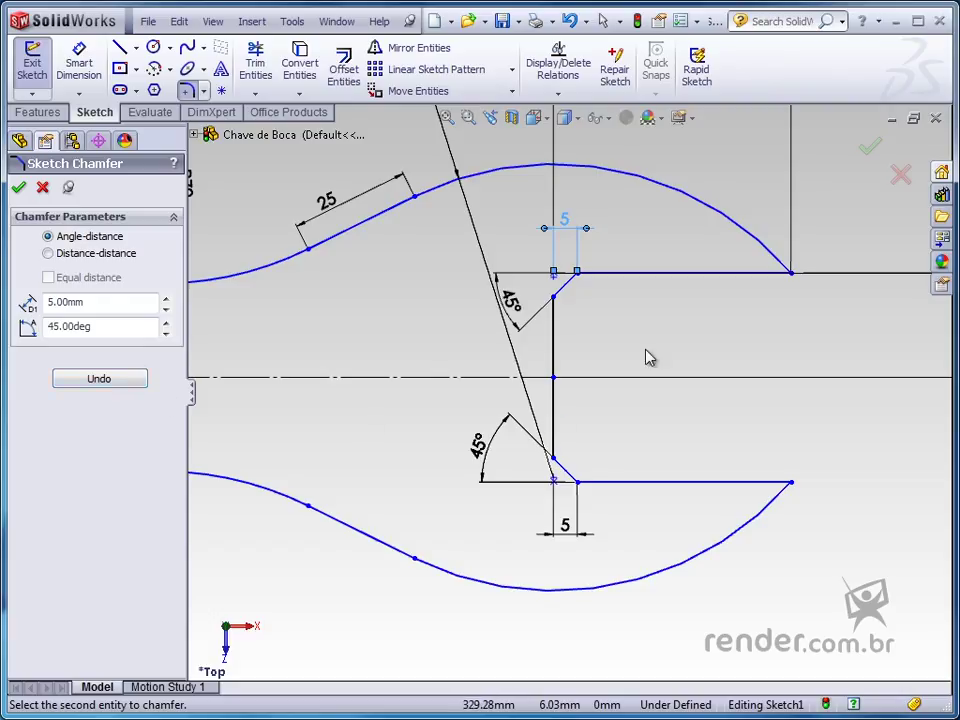
Confirm the jaw chamfers and fit the wrench sketch in view
left_click(871, 150)
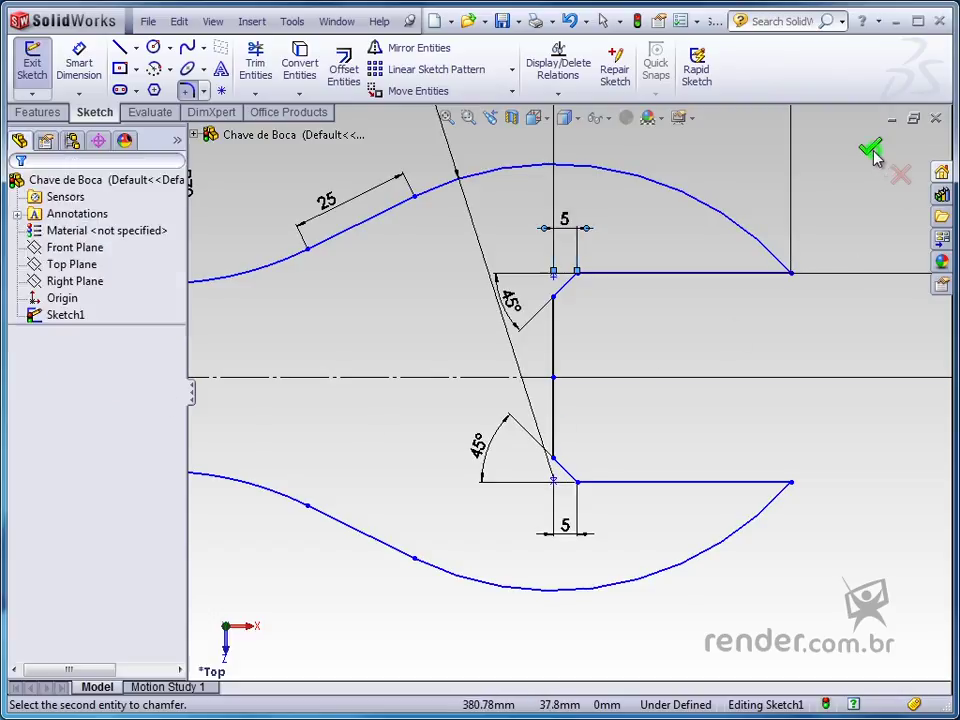
key("f")
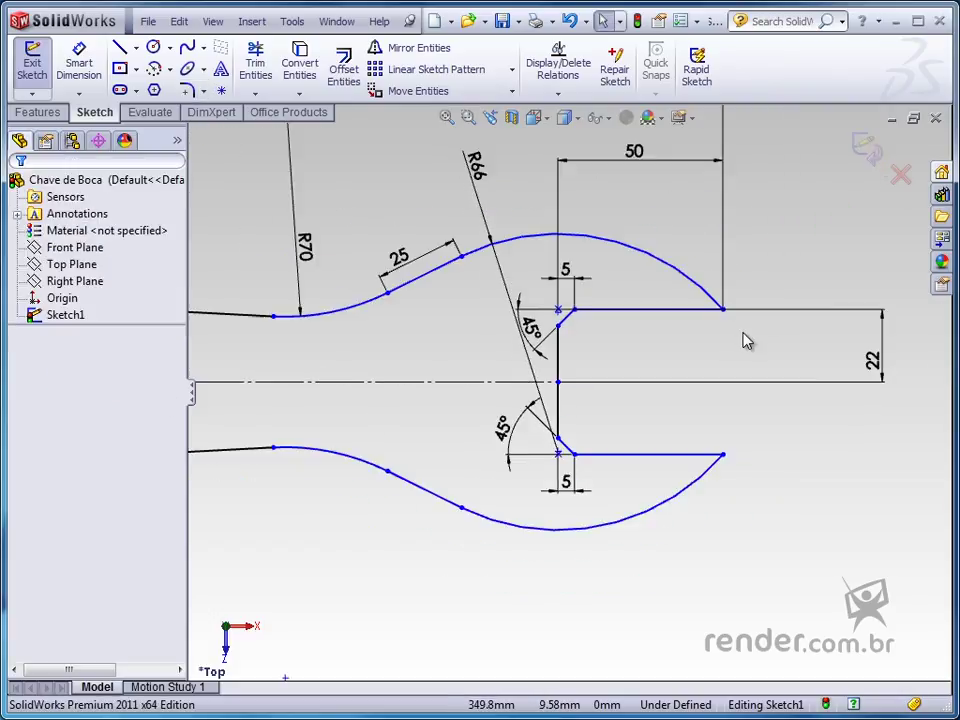
key("f")
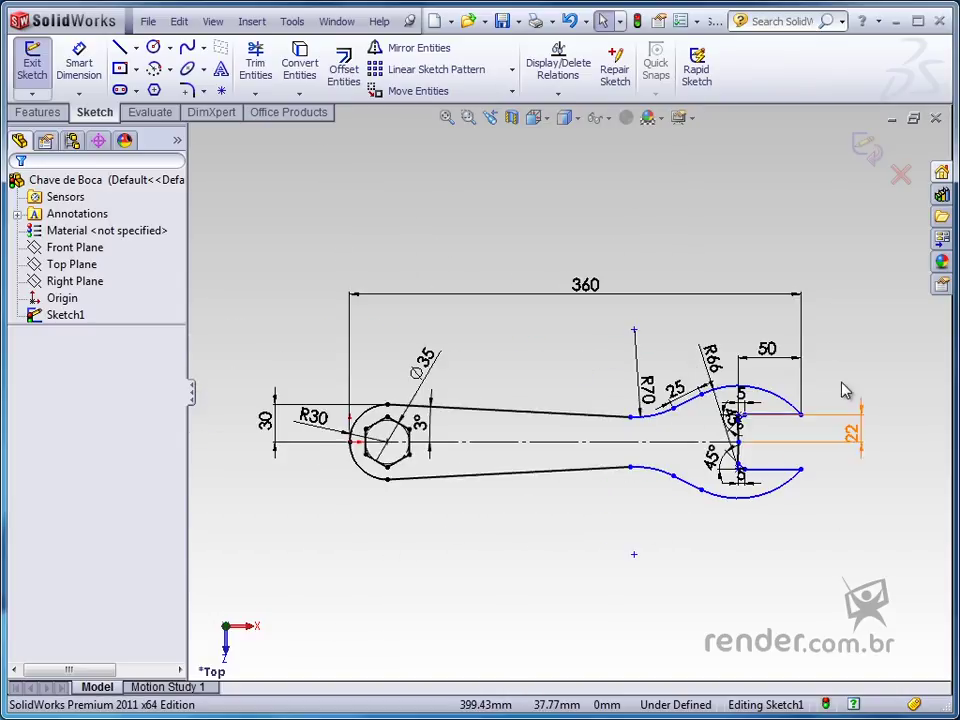
scroll(786, 439, "down", 1)
scroll(825, 429, "down", 2)
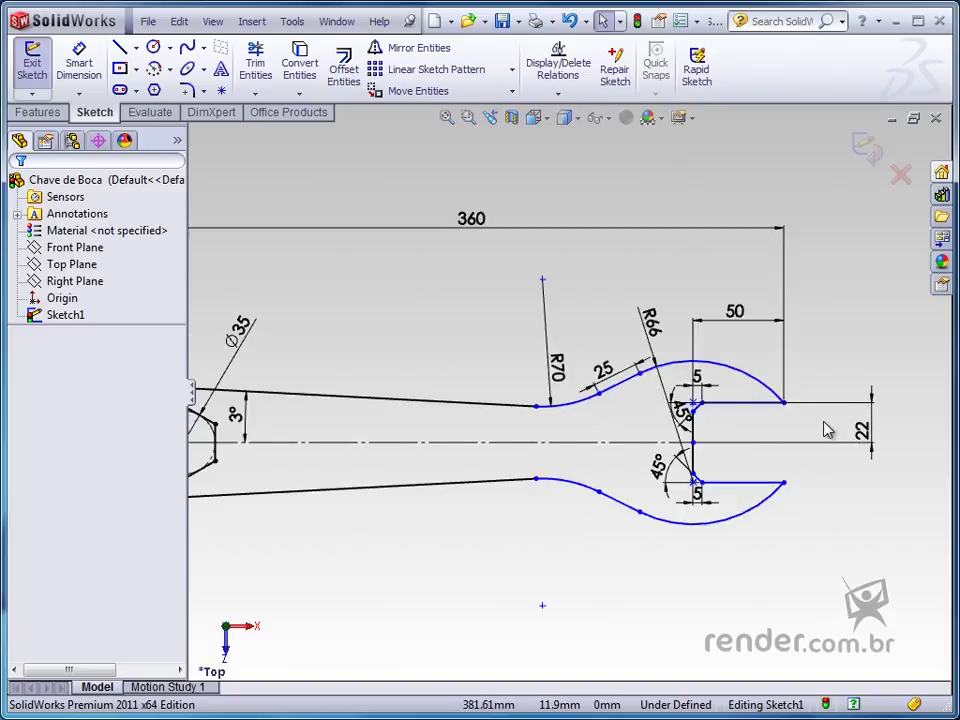
scroll(810, 431, "down", 2)
scroll(813, 438, "down", 2)
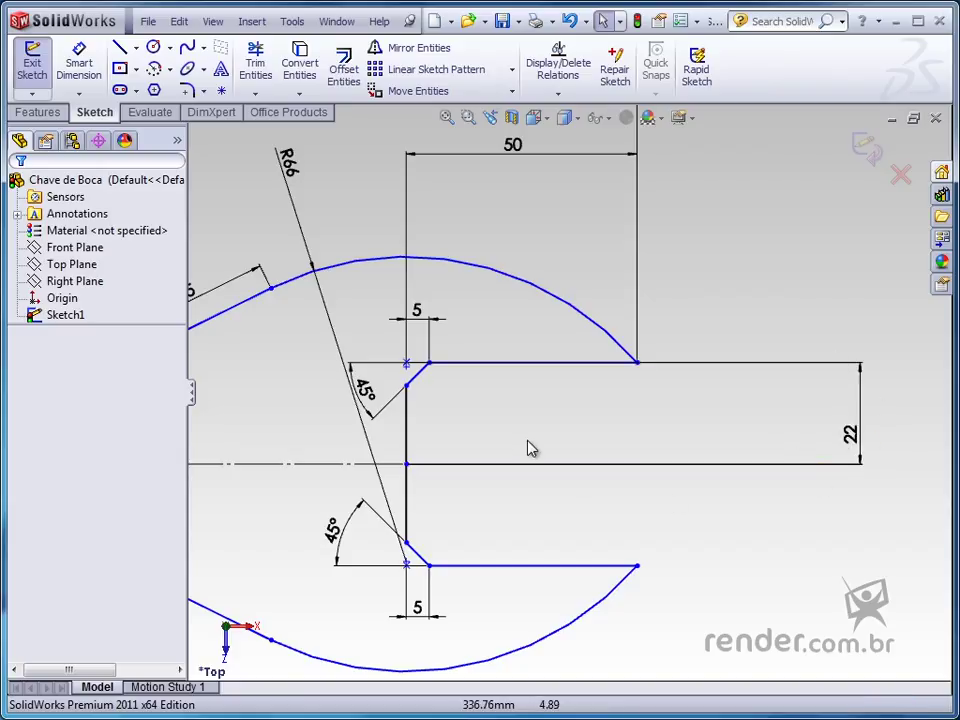
Re-attach the 22 jaw half-opening dimension to the chamfer endpoint, fully defining the sketch
left_click(671, 373)
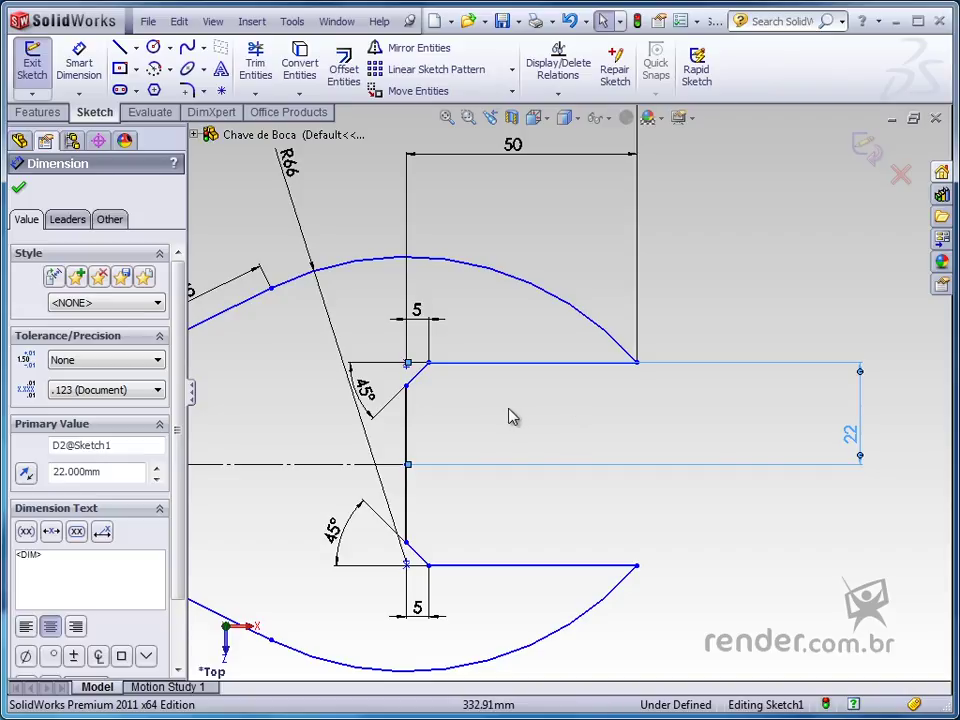
left_click(417, 362)
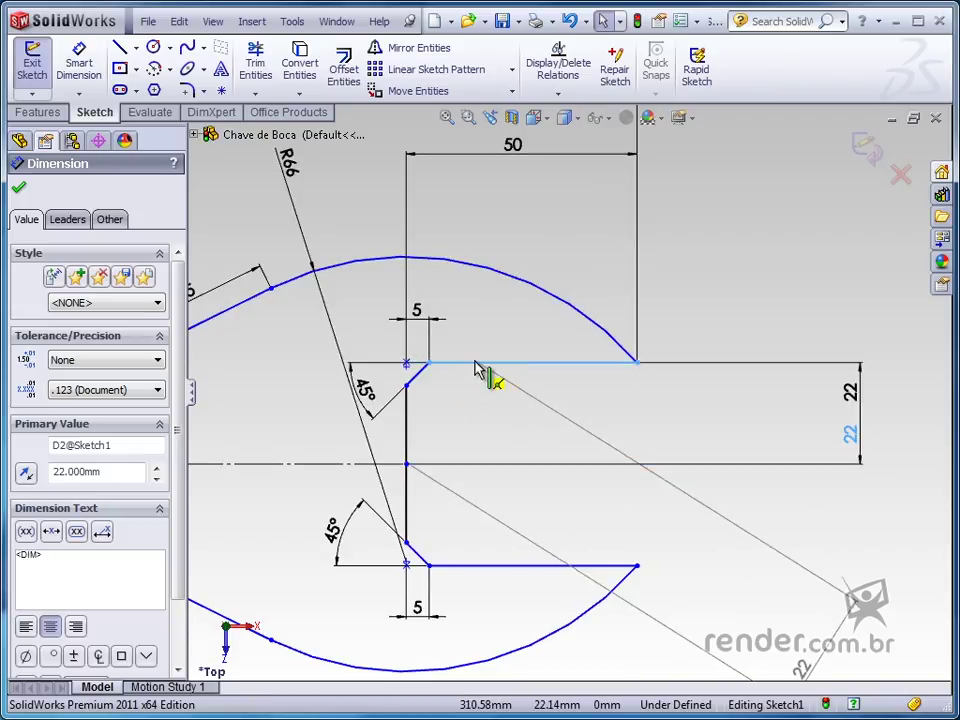
left_click(478, 370)
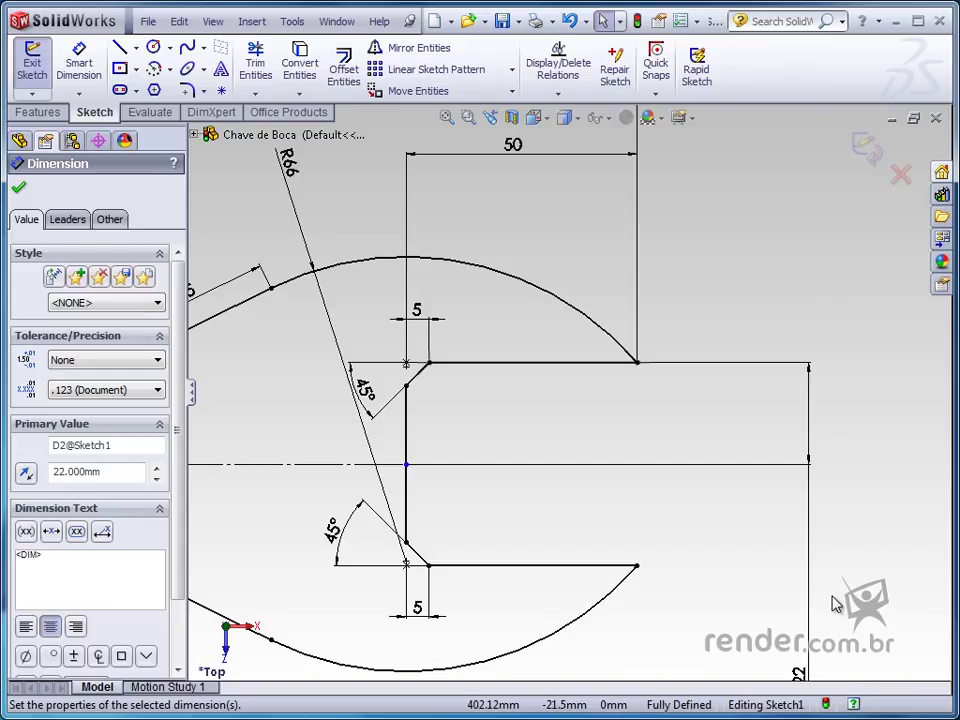
left_click_drag(800, 672, 718, 410)
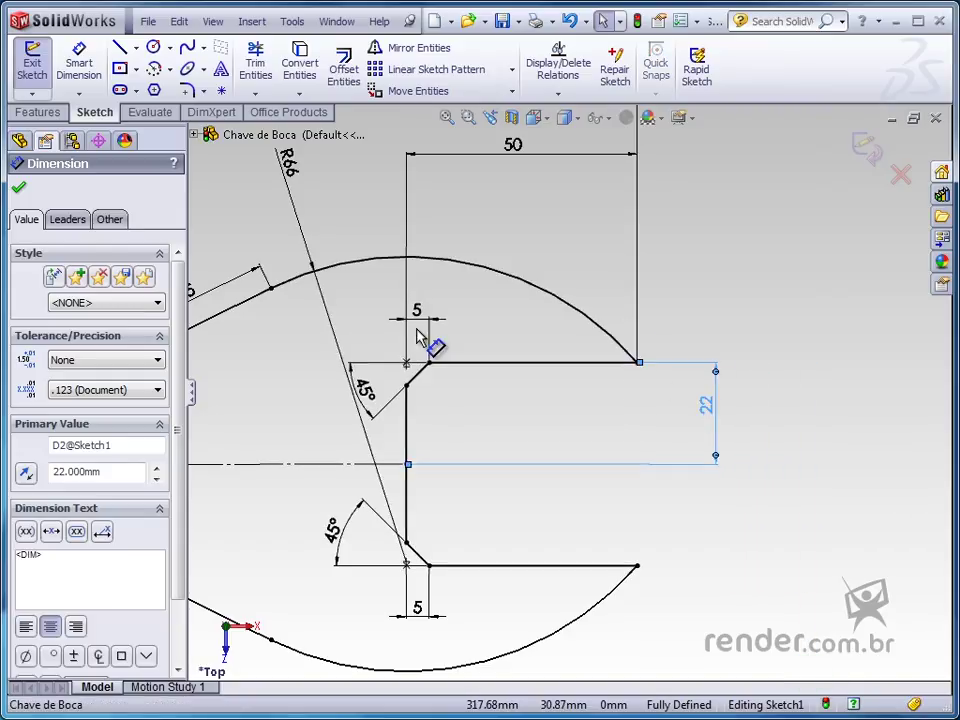
left_click(698, 344)
key("f")
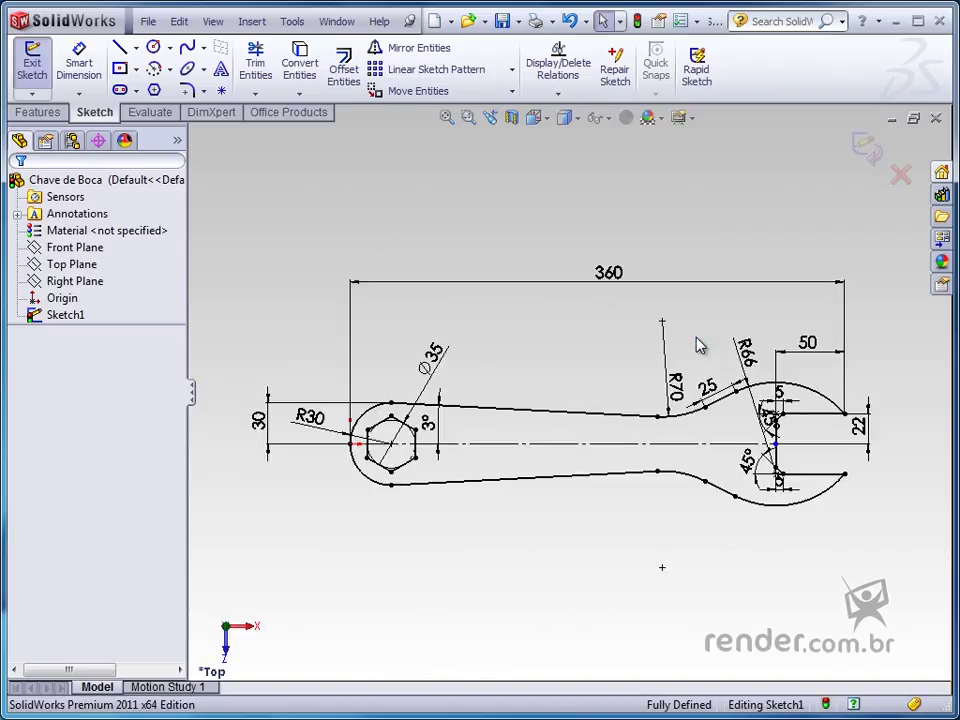
Draw a vertical centerline from the R70 arc end down past the wrench neck
left_click(136, 47)
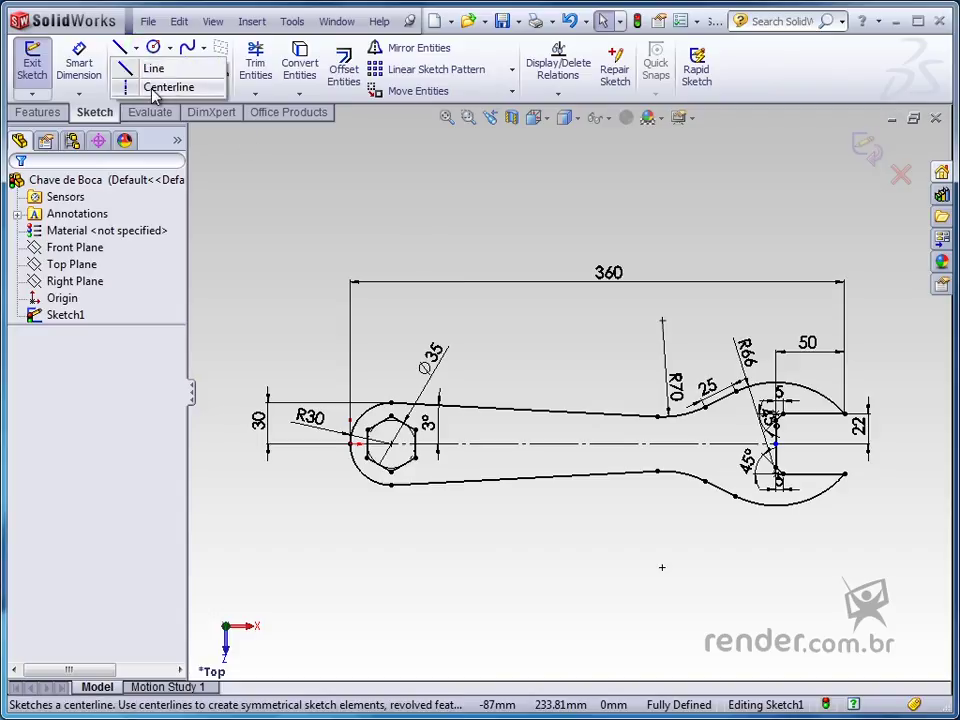
left_click(155, 90)
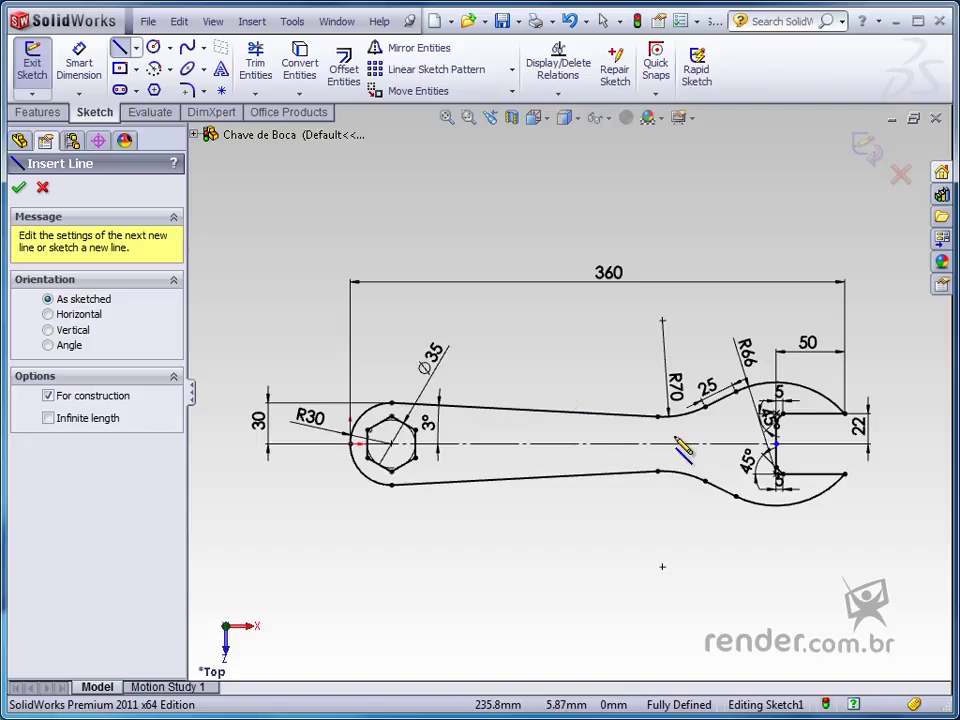
scroll(678, 442, "down", 2)
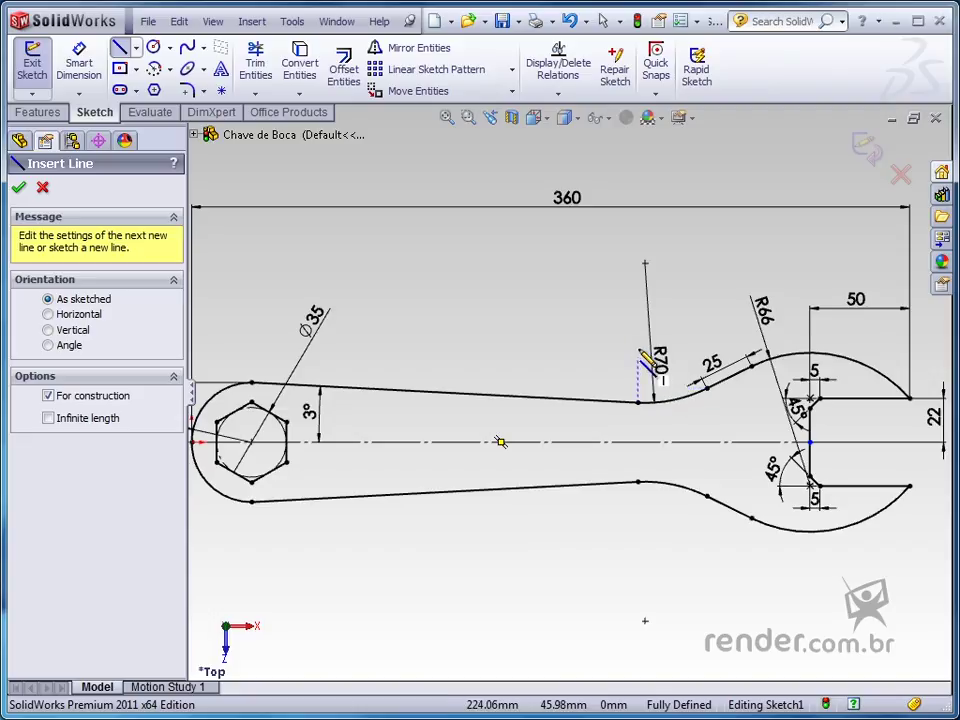
left_click(636, 319)
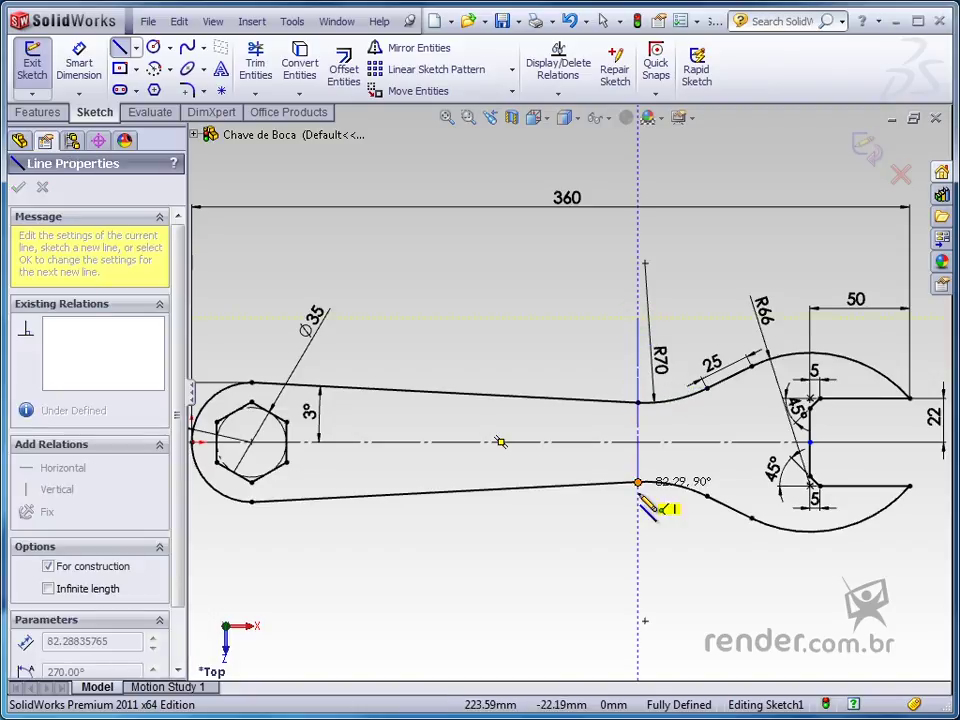
left_click(637, 597)
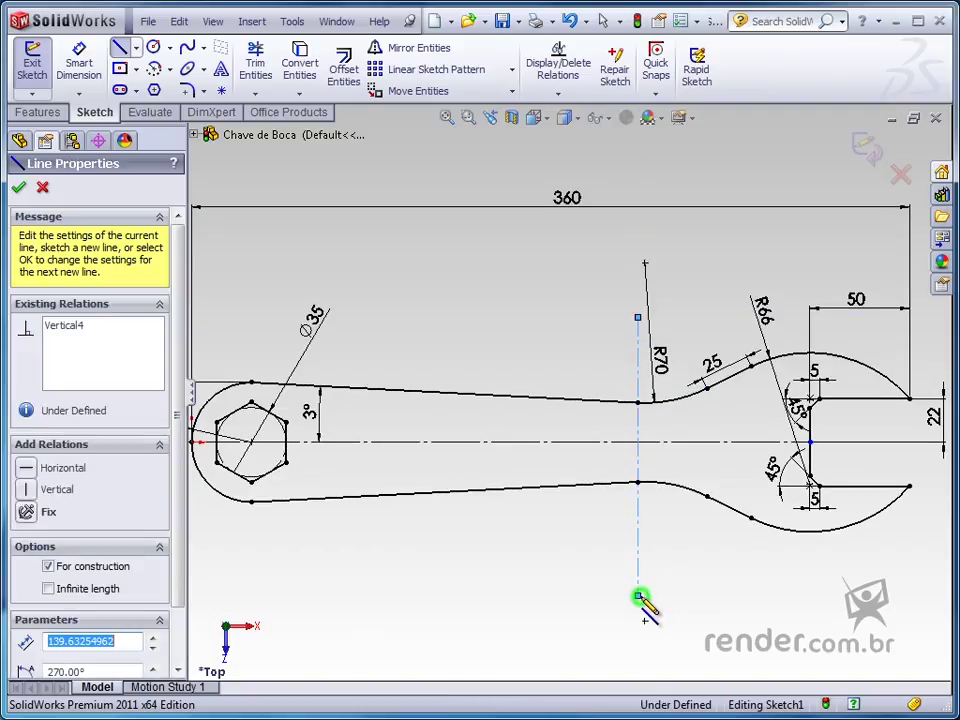
key("Escape")
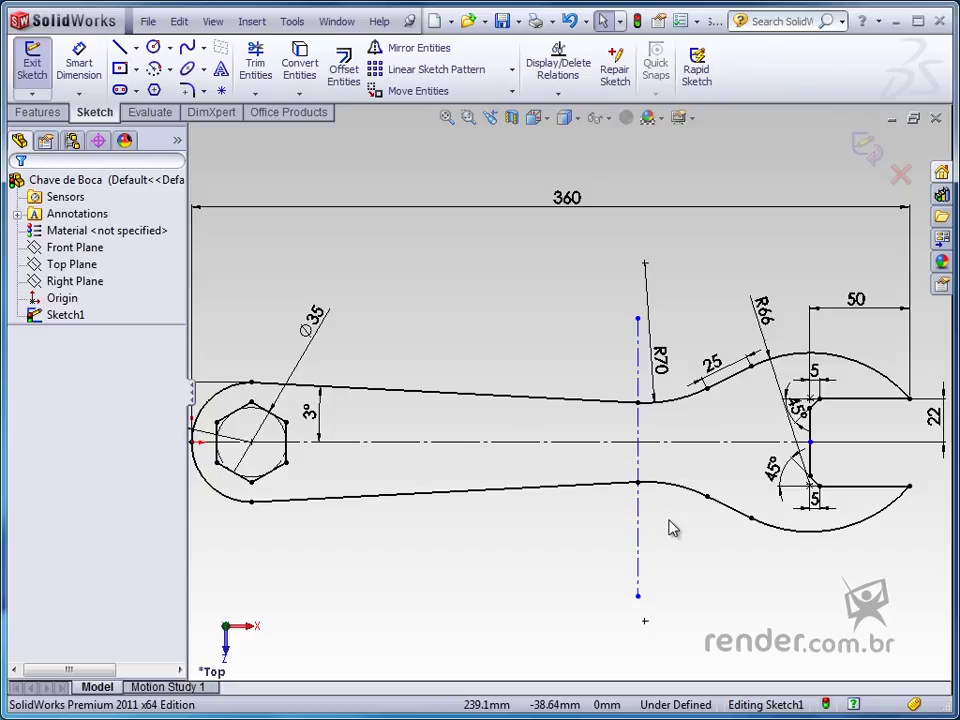
Select the new vertical centerline to check it, then fit the whole sketch in view
left_click(672, 447)
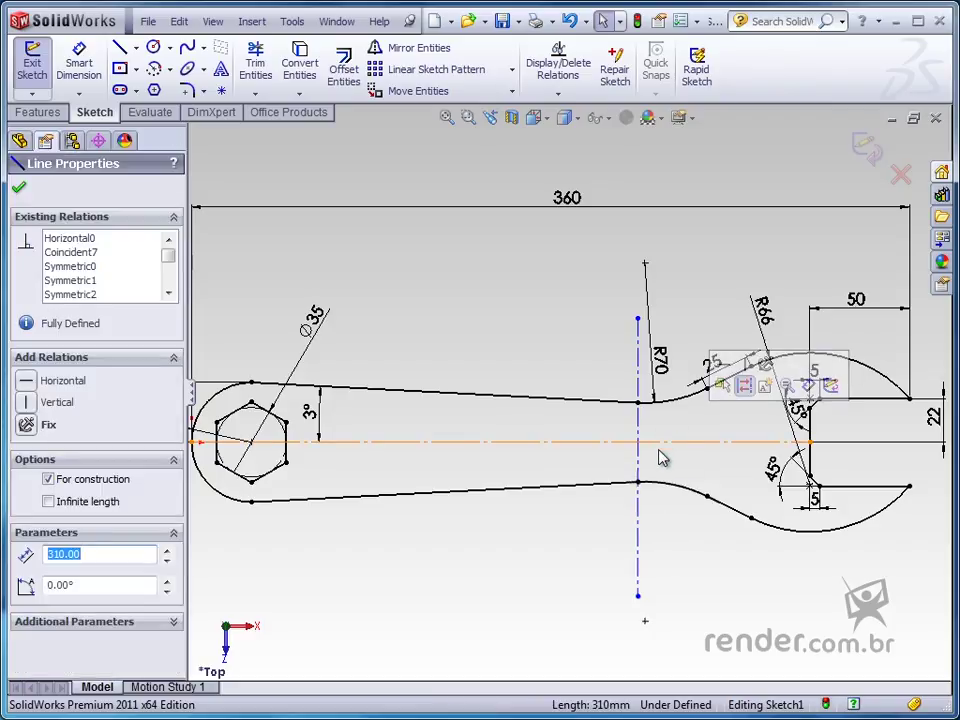
left_click(638, 459)
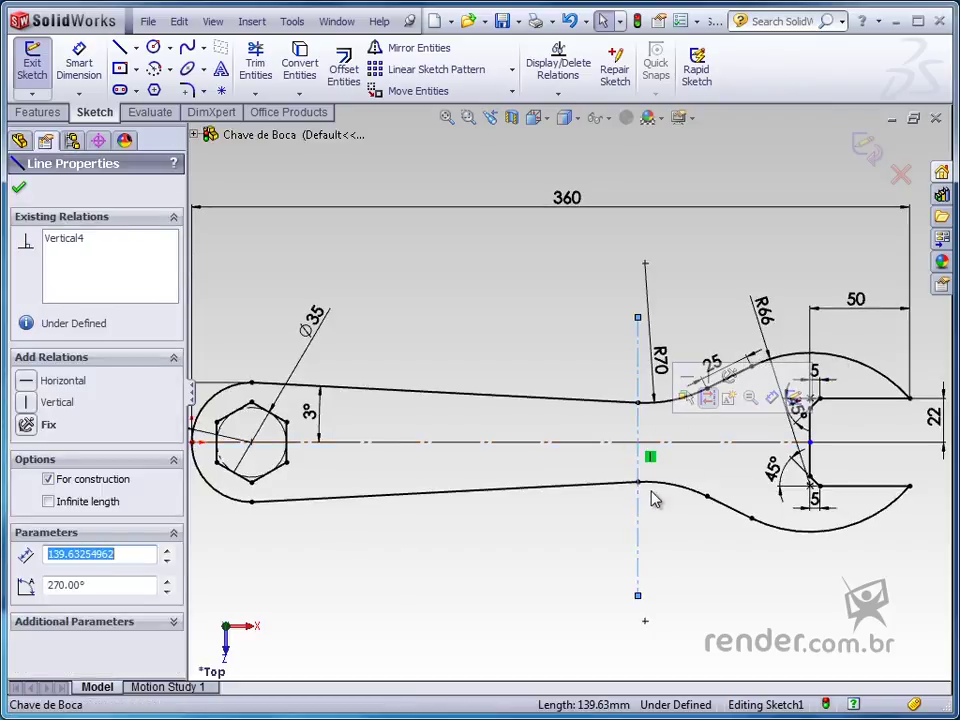
key("Escape")
key("f")
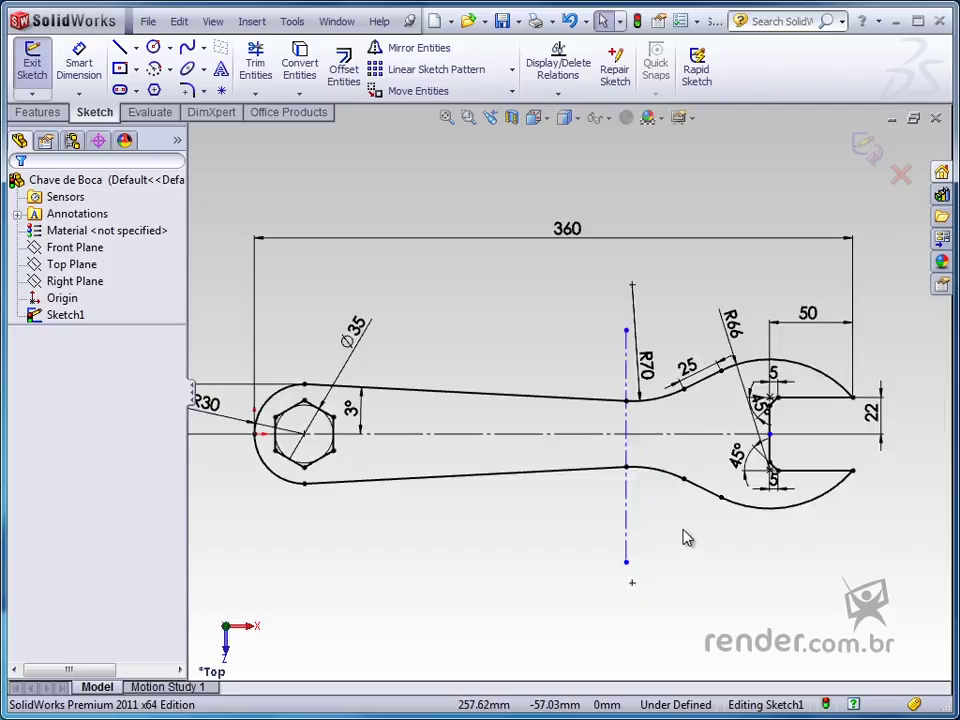
Power-trim the centerline's ends above and below the neck, leaving it between the R70 arc ends
left_click(256, 70)
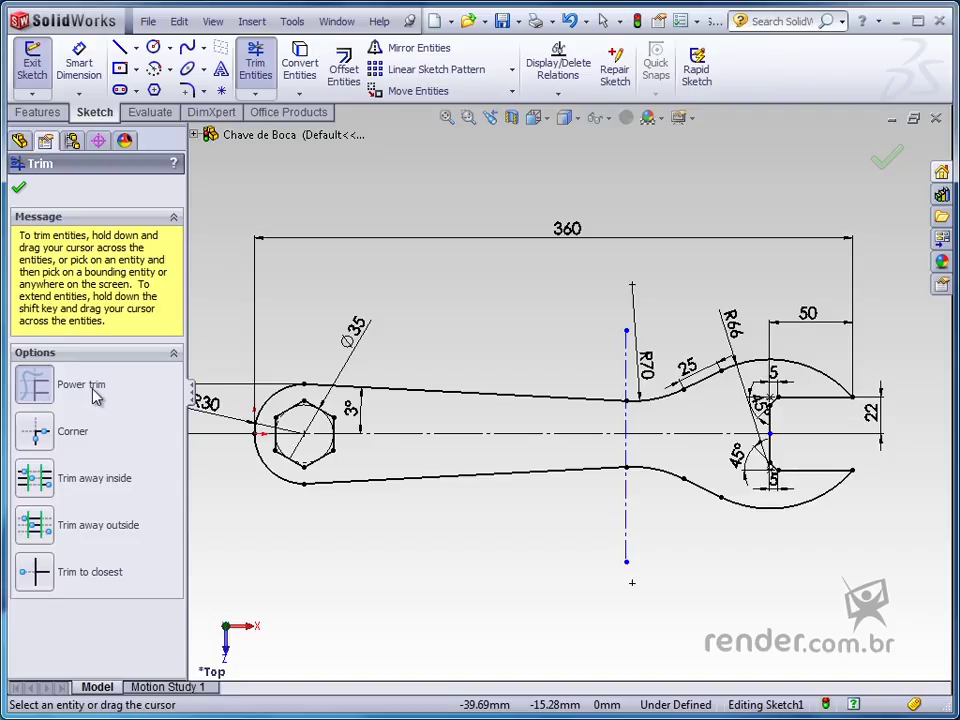
scroll(662, 442, "down", 3)
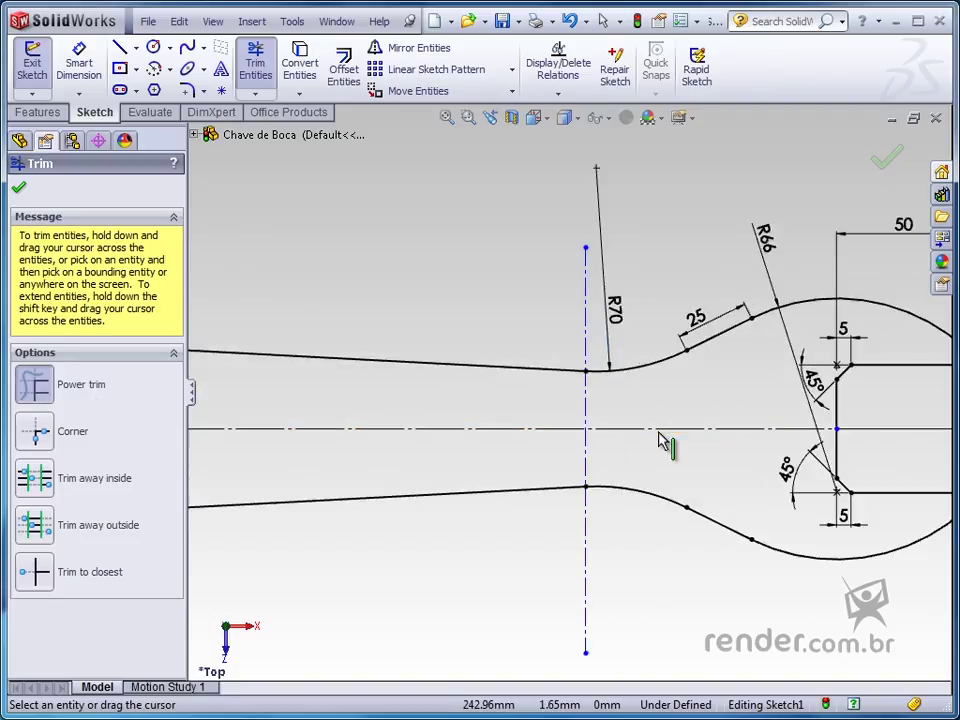
mouse_move(478, 303)
left_mouse_down()
mouse_move(593, 348)
mouse_move(611, 431)
left_mouse_up()
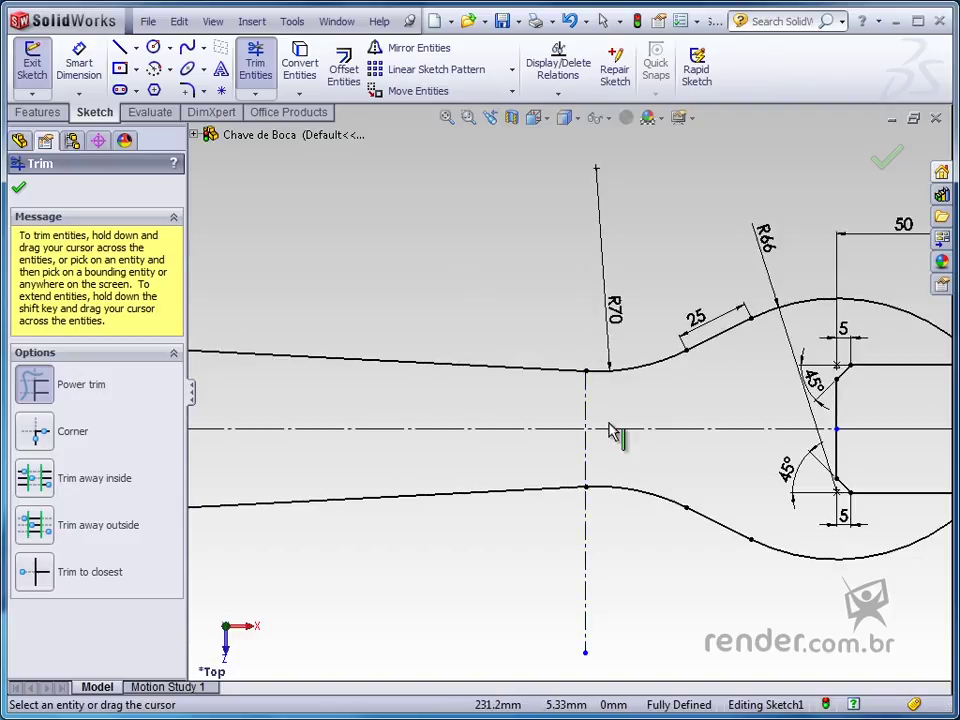
mouse_move(621, 510)
left_mouse_down()
mouse_move(588, 567)
mouse_move(564, 579)
left_mouse_up()
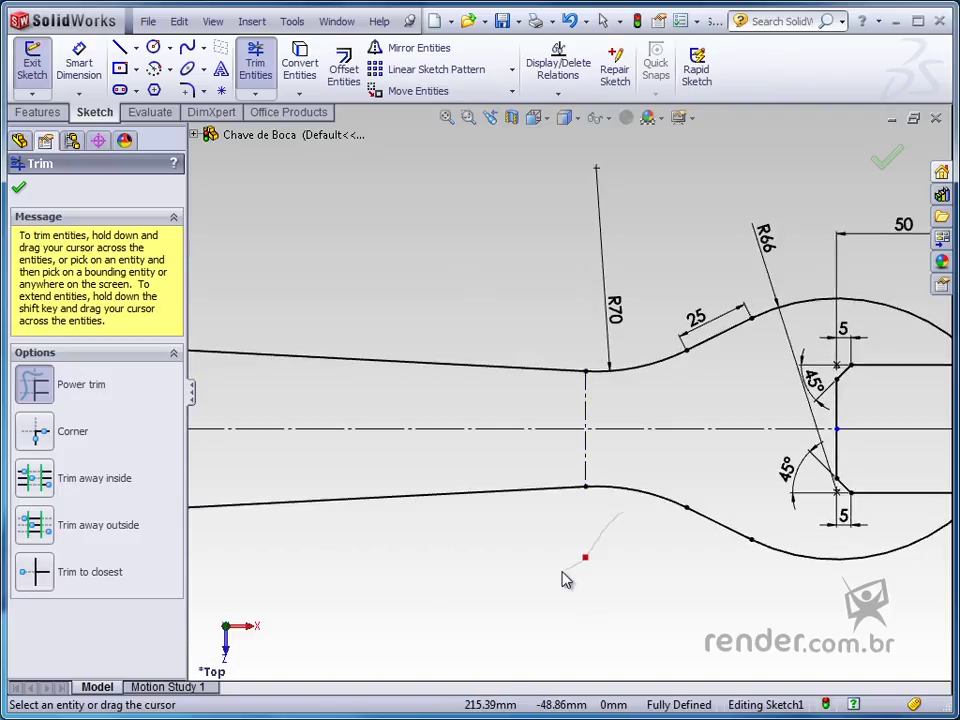
key("f")
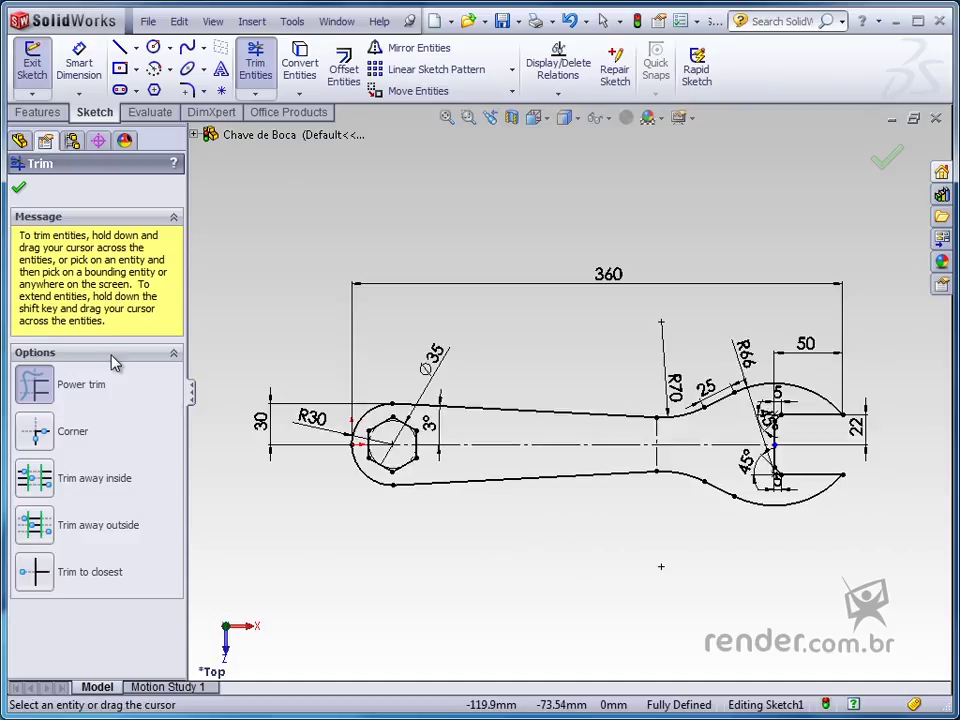
left_click(20, 190)
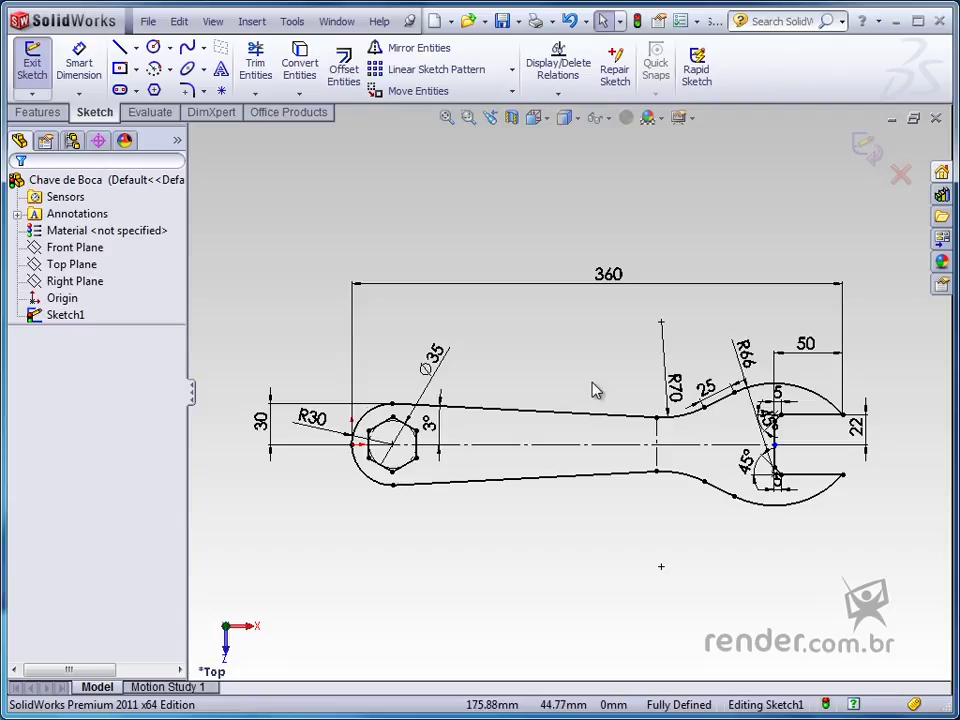
Exit the wrench sketch and switch to the Isometric view
scroll(595, 393, "down", 2)
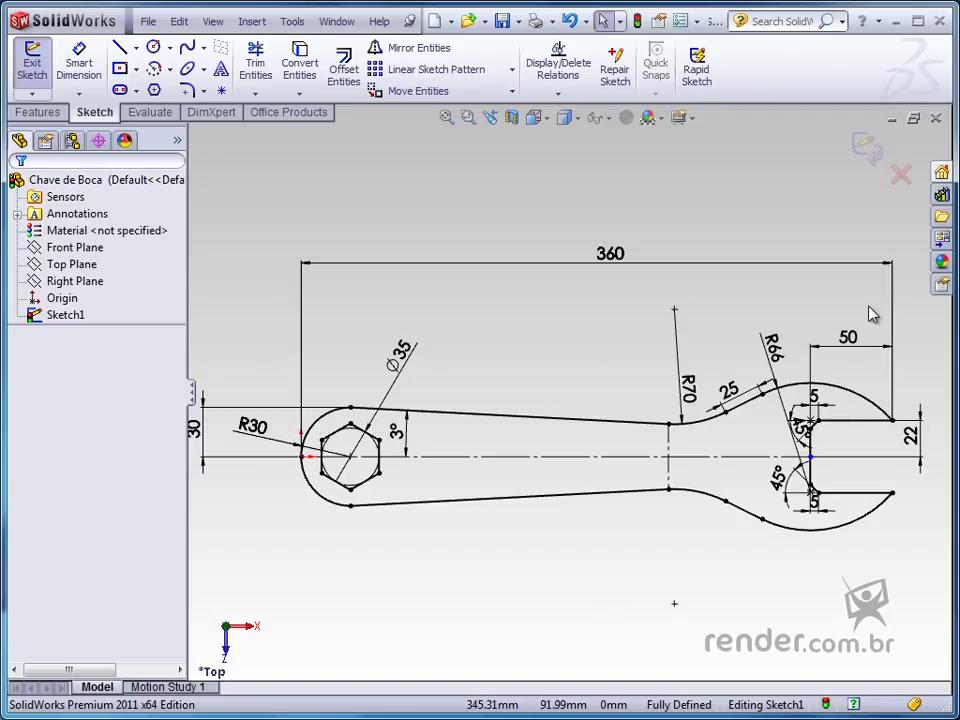
left_click(864, 148)
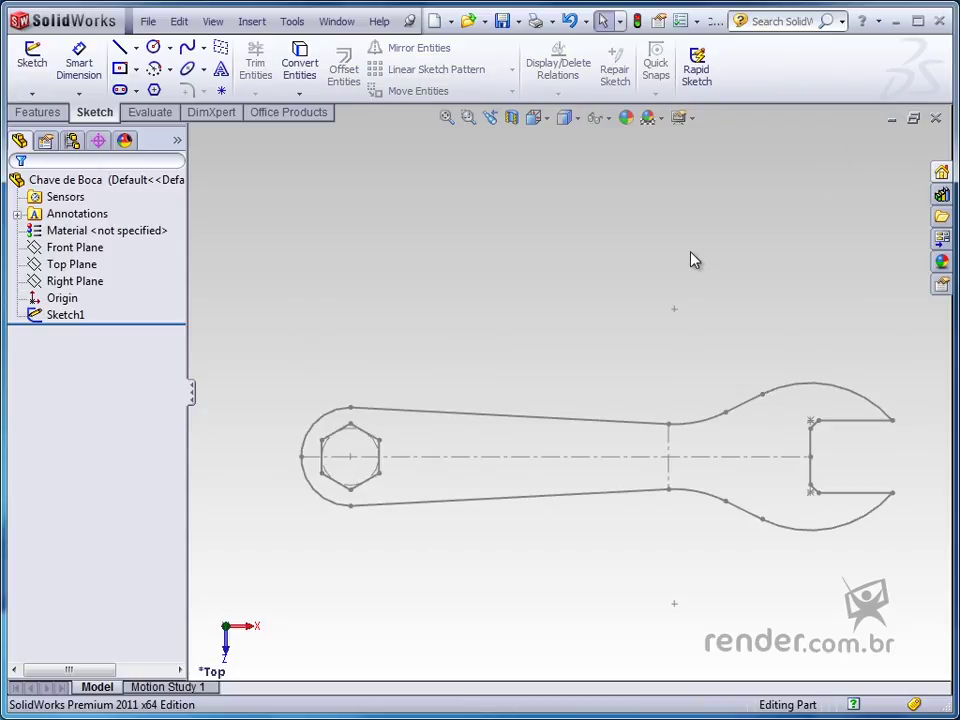
key("ctrl+7")
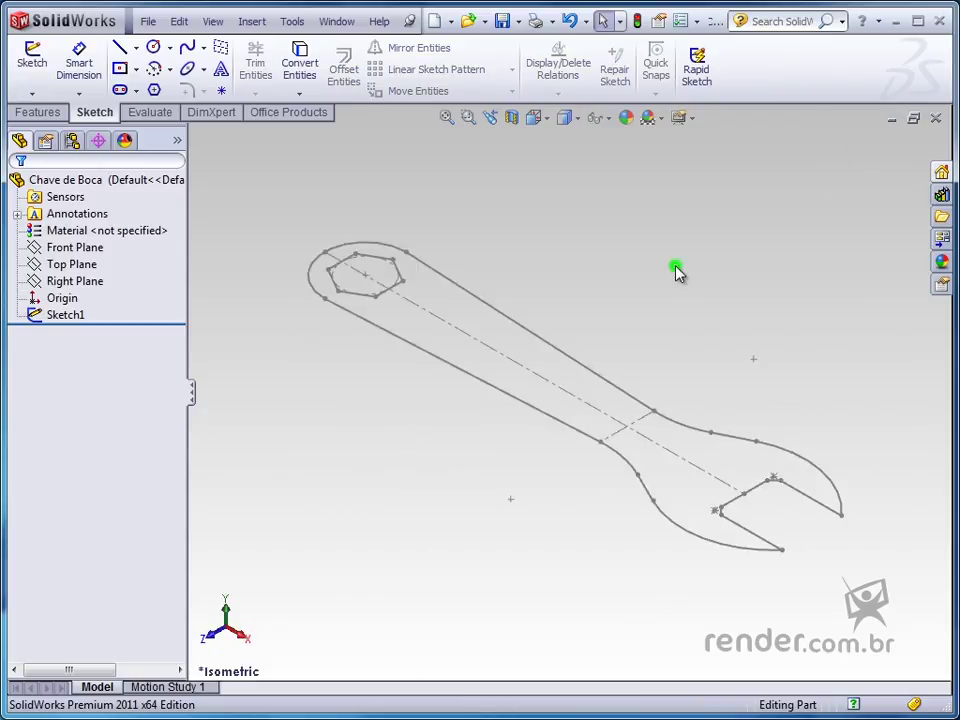